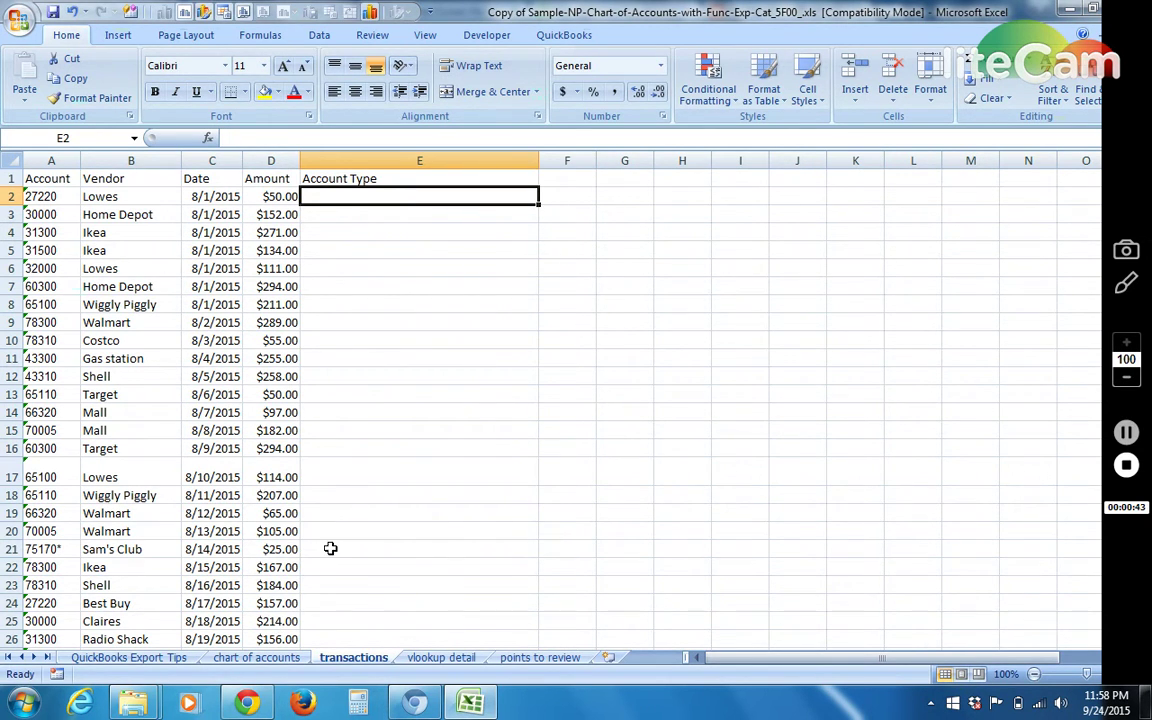
Examine the vendors, account numbers and empty Account Type column in the transactions sheet
{"action": "left_click", "coordinate": [406, 318]}
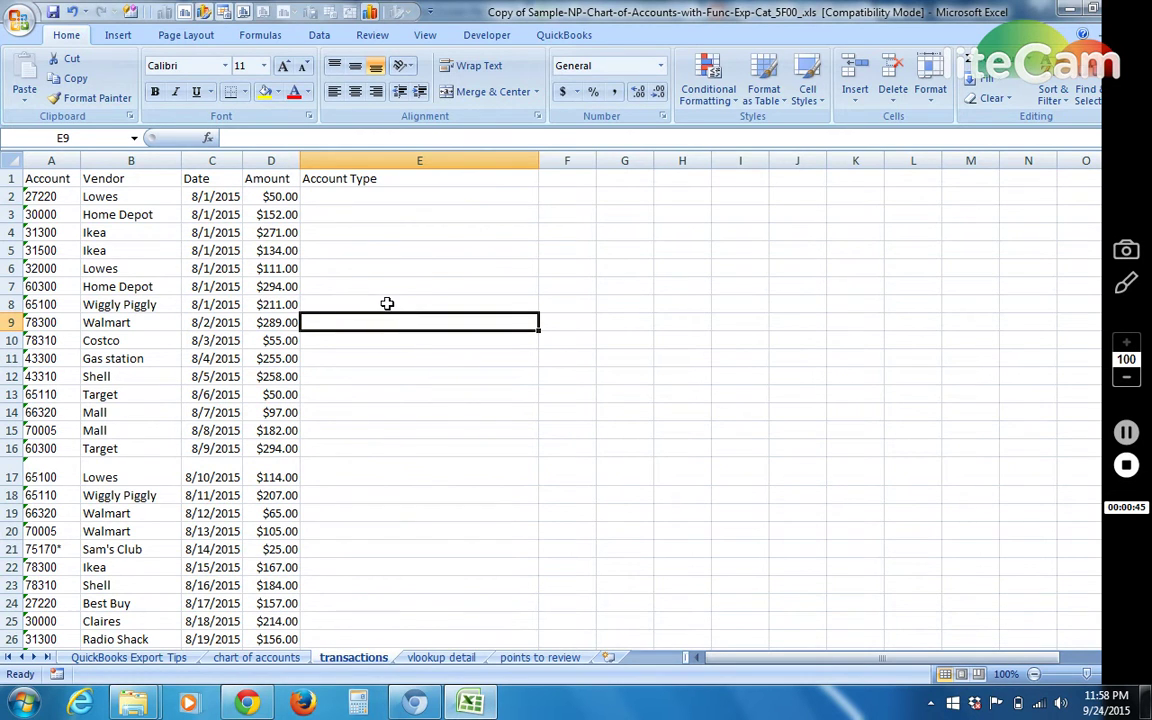
{"action": "left_click", "coordinate": [120, 180]}
{"action": "key", "text": "ctrl+space"}
{"action": "left_click", "coordinate": [130, 197]}
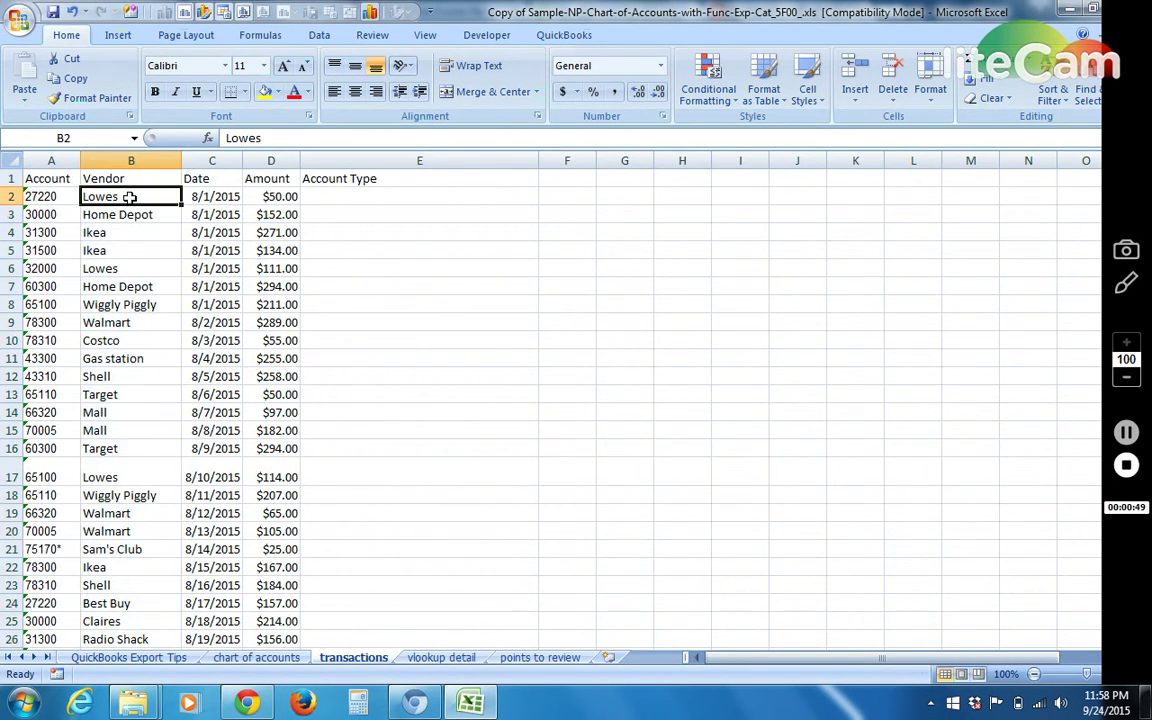
{"action": "left_click_drag", "start_coordinate": [130, 197], "coordinate": [100, 428]}
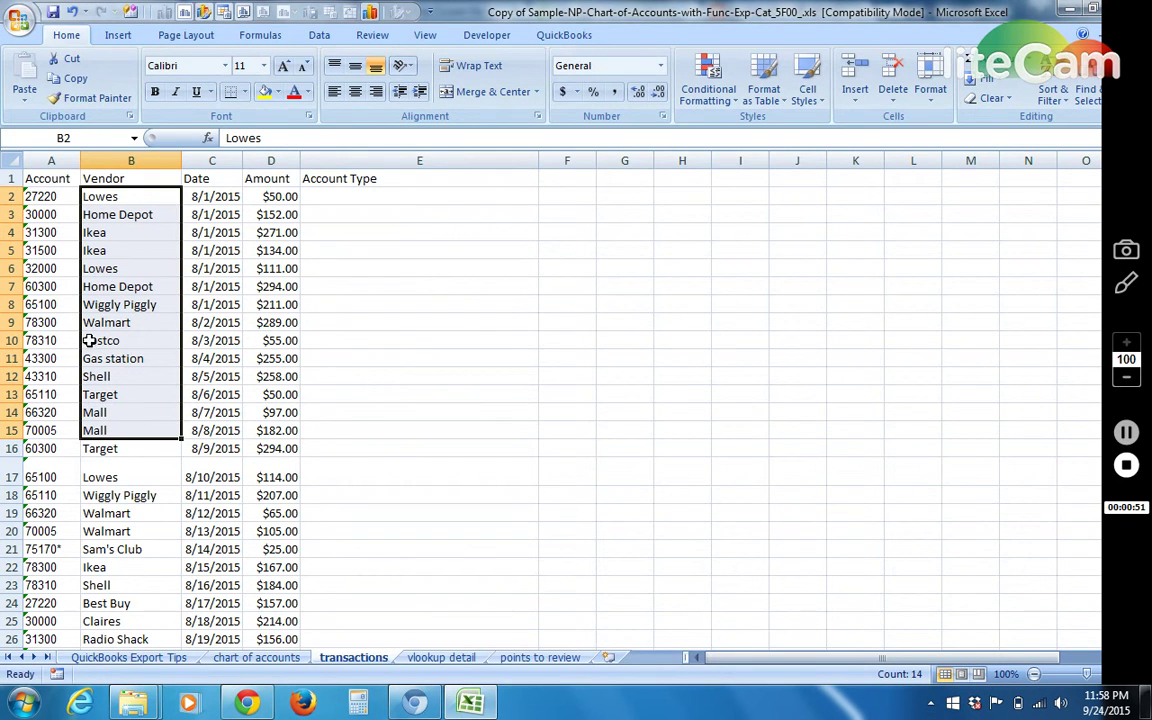
{"action": "left_click", "coordinate": [47, 197]}
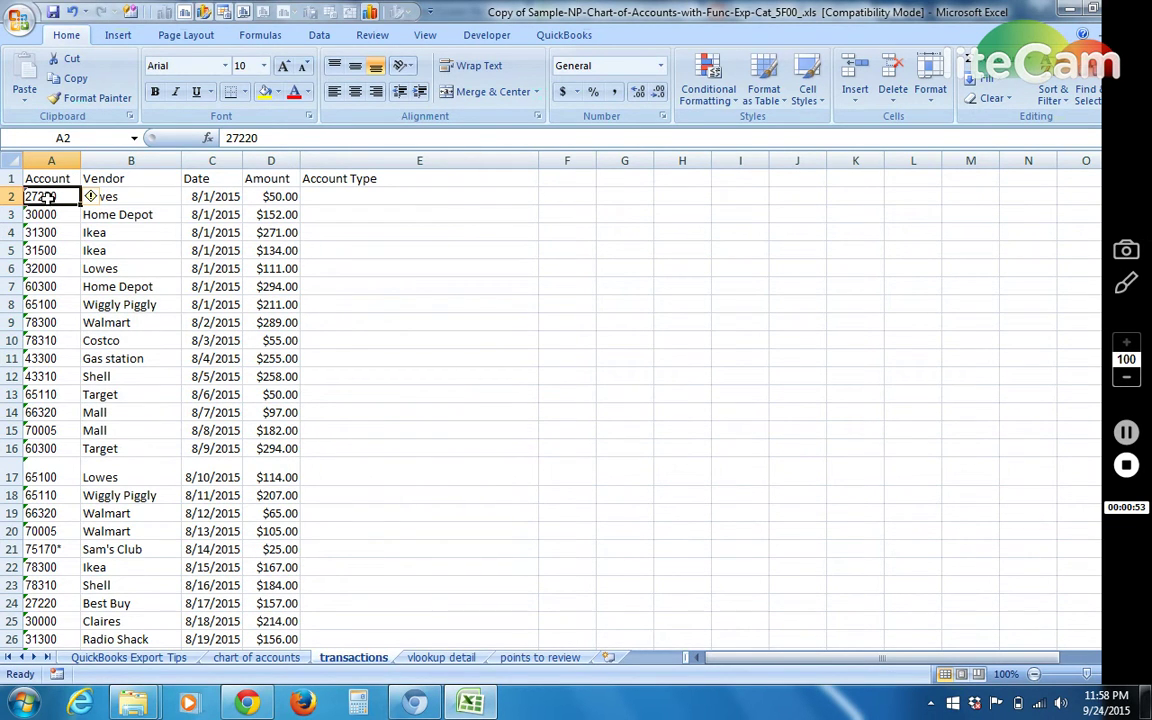
{"action": "left_click_drag", "start_coordinate": [47, 197], "coordinate": [39, 447]}
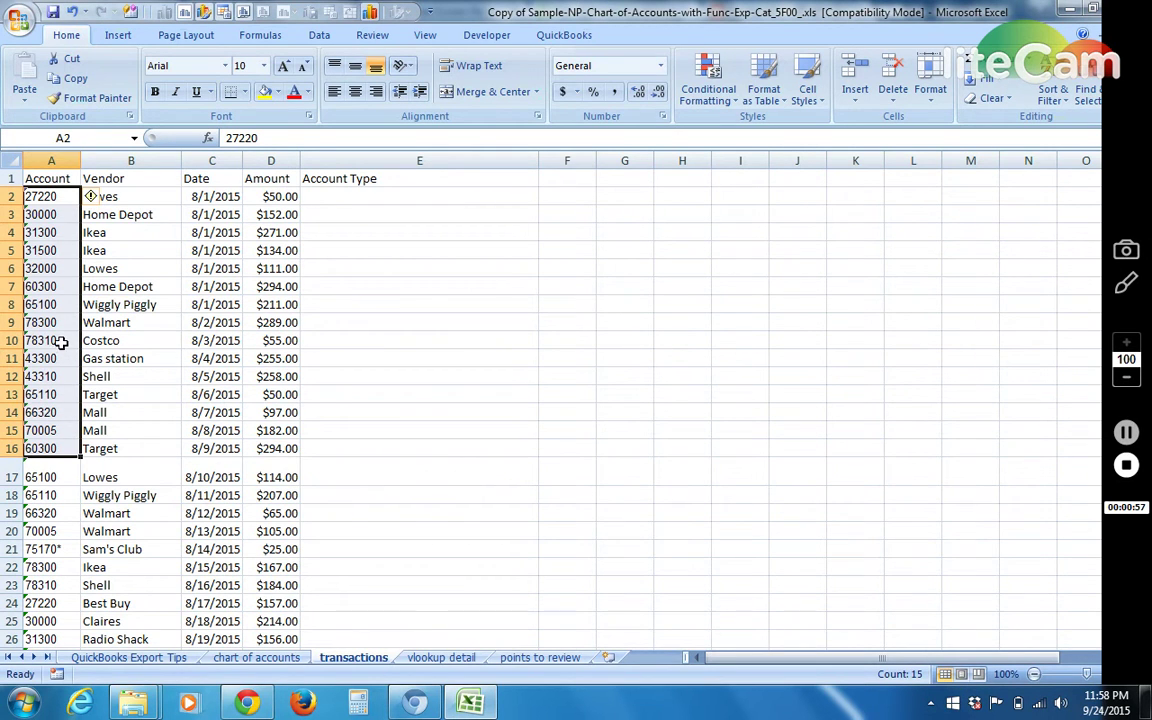
{"action": "left_click", "coordinate": [231, 268]}
{"action": "left_click", "coordinate": [249, 266]}
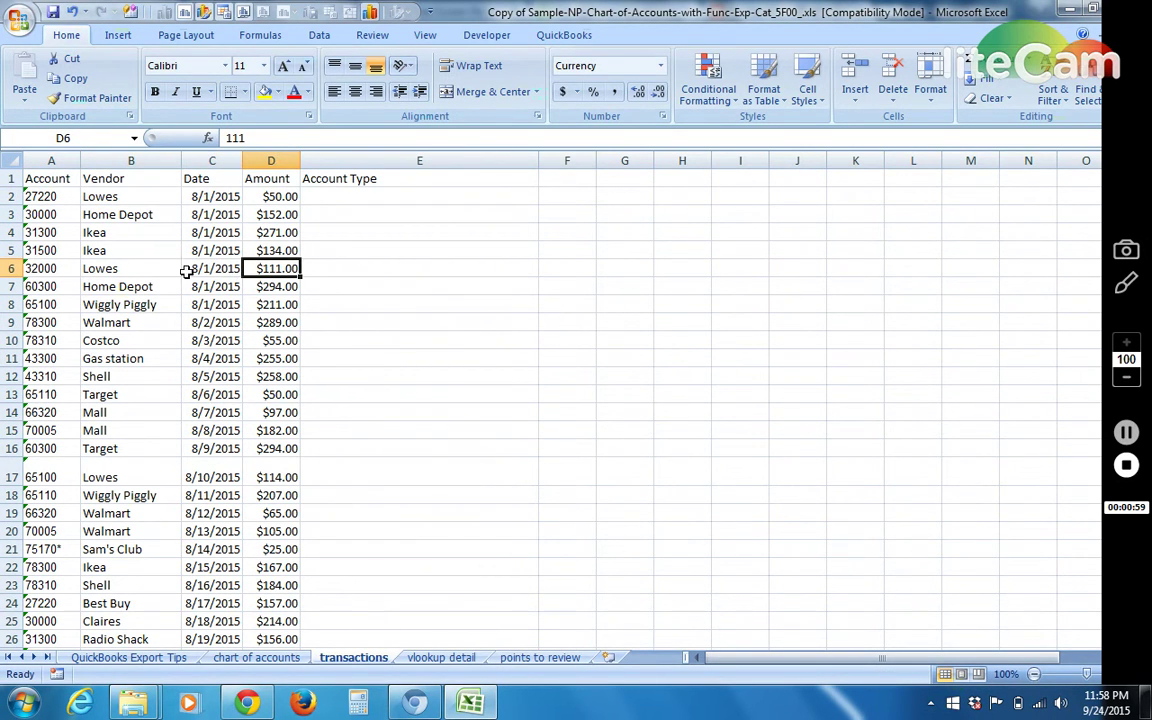
{"action": "left_click", "coordinate": [47, 268]}
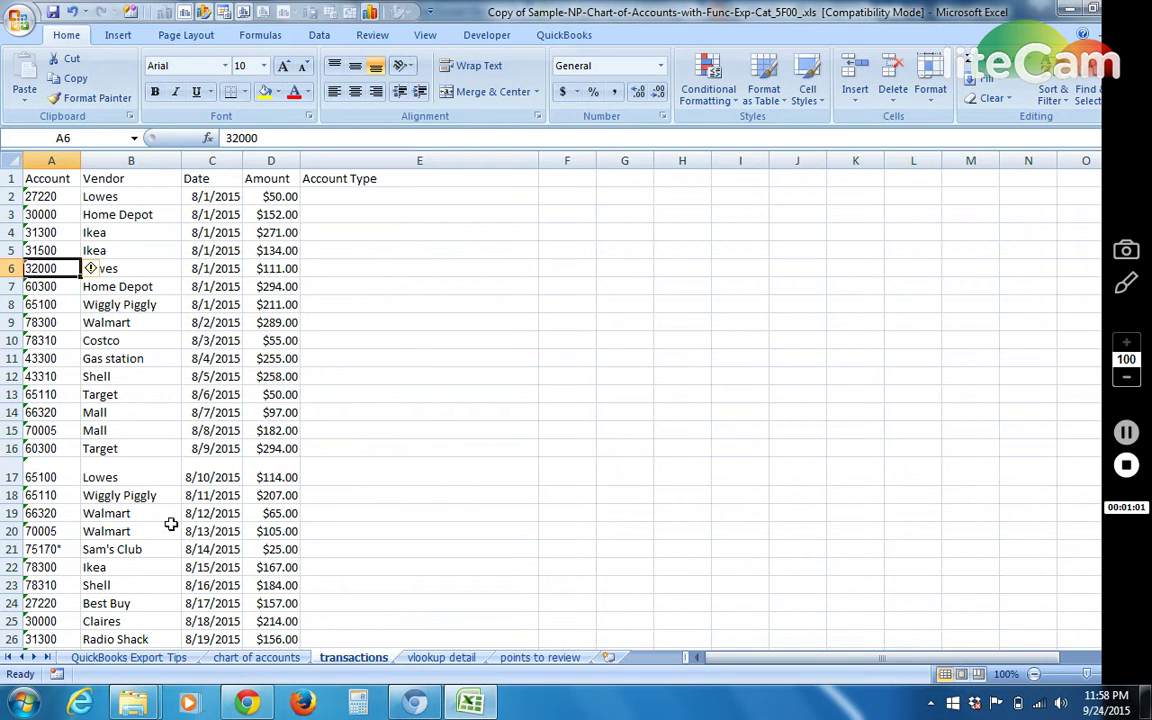
Review the full list of accounts and their types in the chart of accounts sheet
{"action": "left_click", "coordinate": [258, 662]}
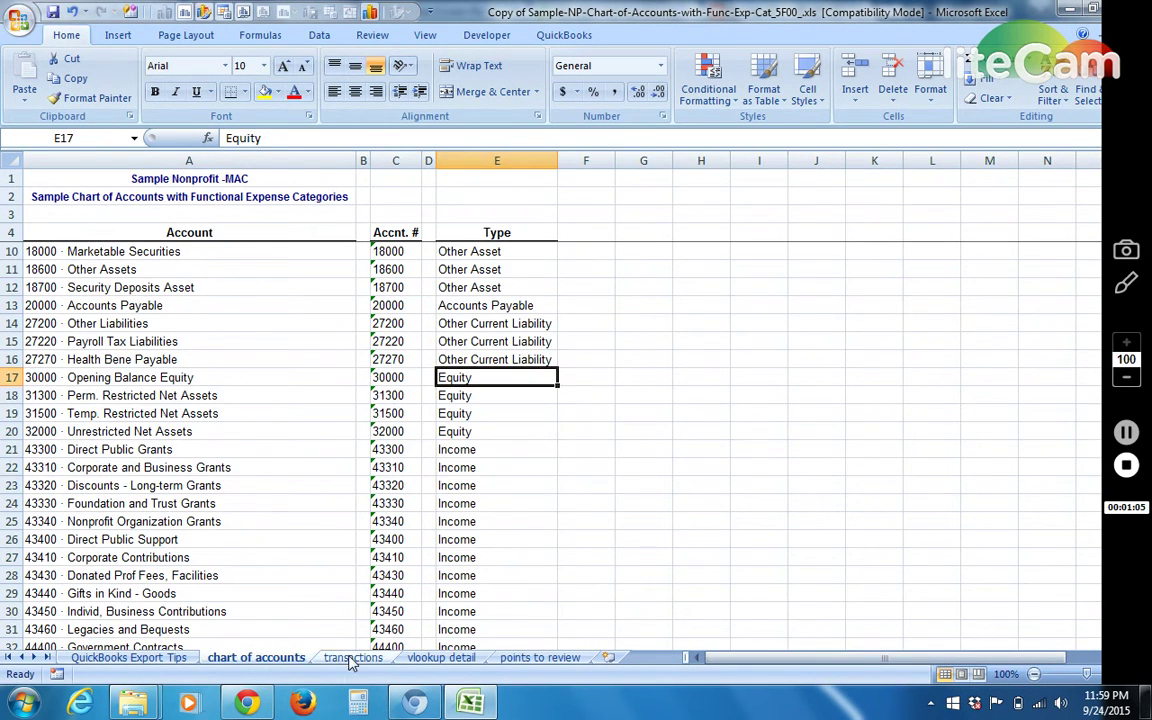
{"action": "left_click", "coordinate": [352, 658]}
{"action": "left_click", "coordinate": [257, 660]}
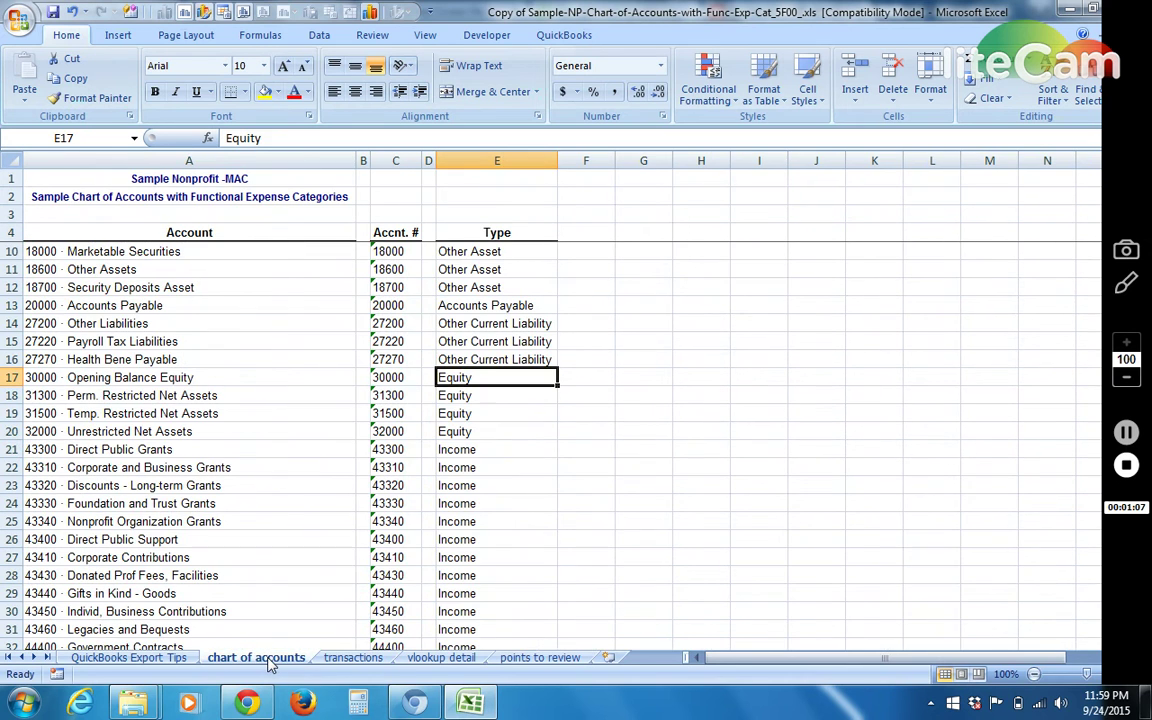
{"action": "left_click", "coordinate": [79, 305]}
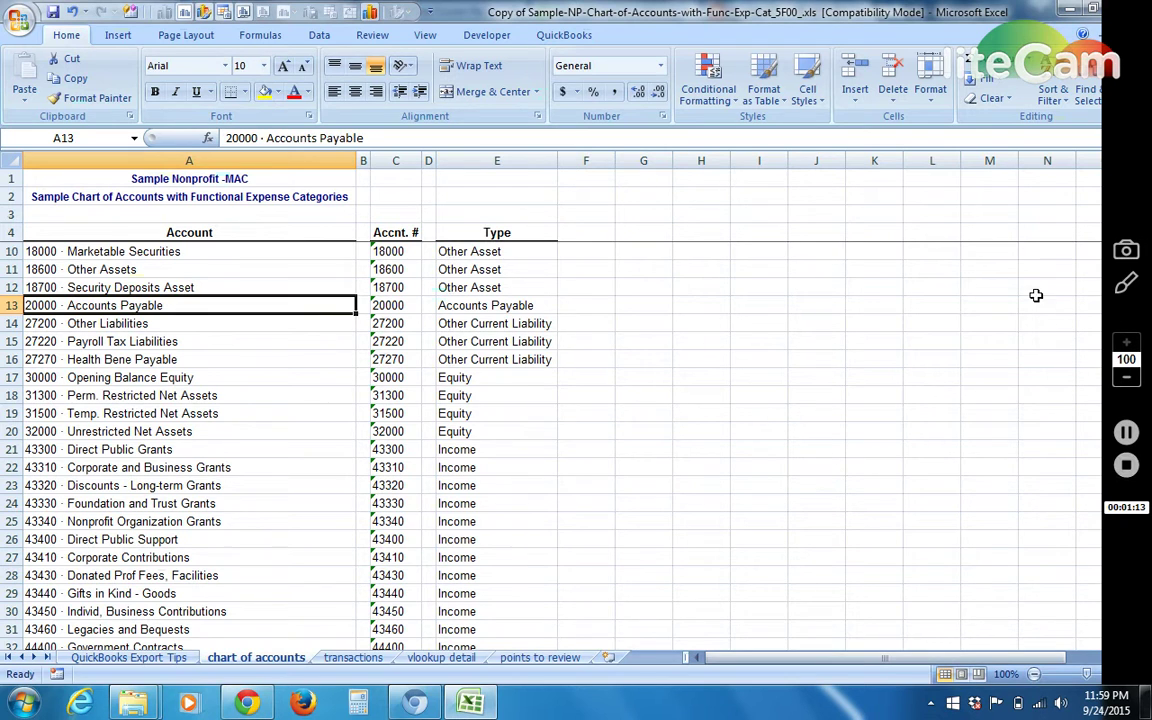
{"action": "left_click_drag", "start_coordinate": [226, 327], "coordinate": [216, 715]}
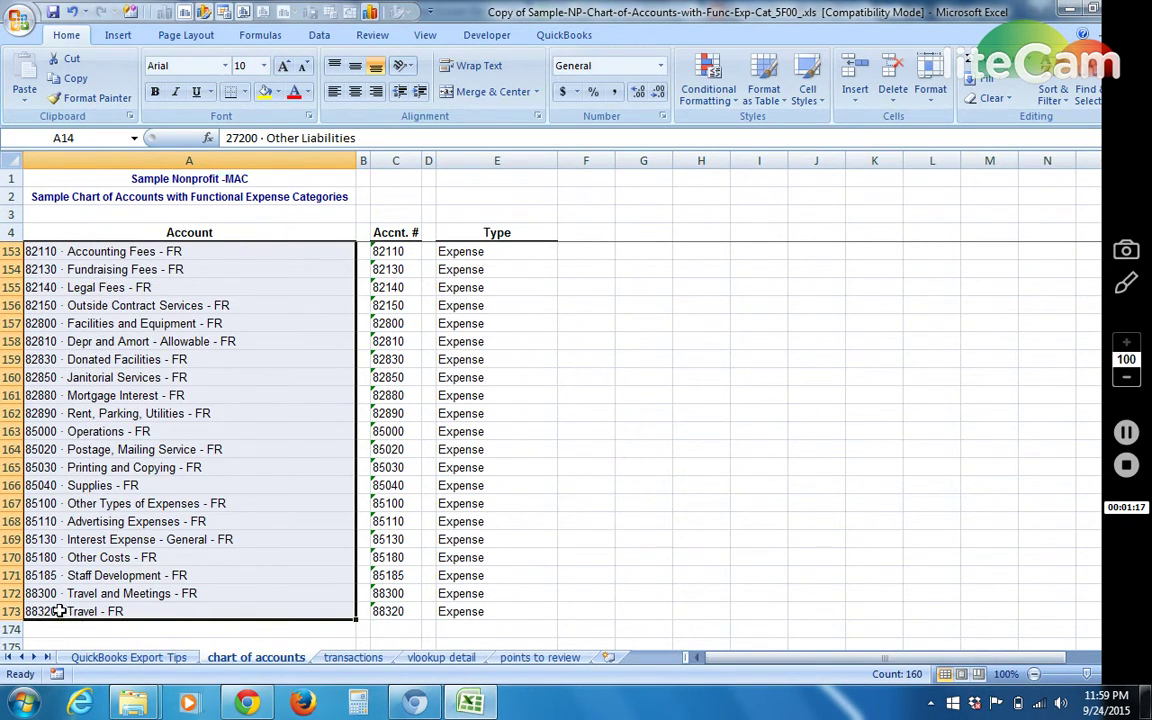
{"action": "left_click_drag", "start_coordinate": [561, 526], "coordinate": [563, 4]}
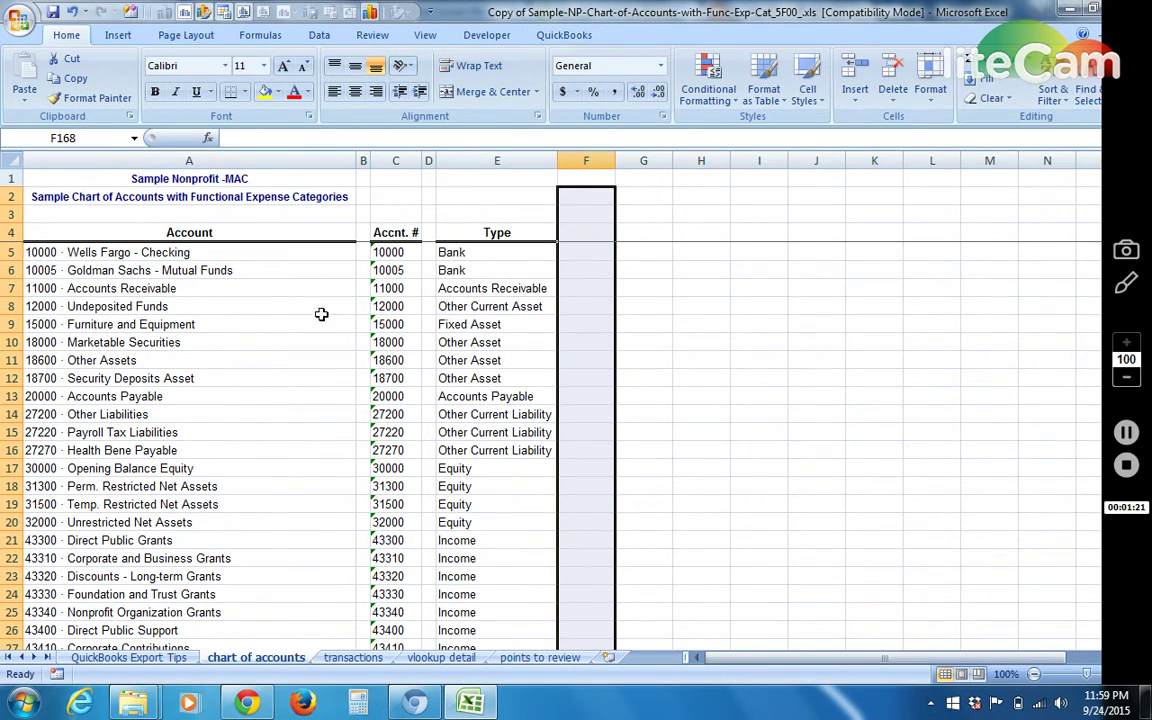
{"action": "left_click", "coordinate": [300, 288]}
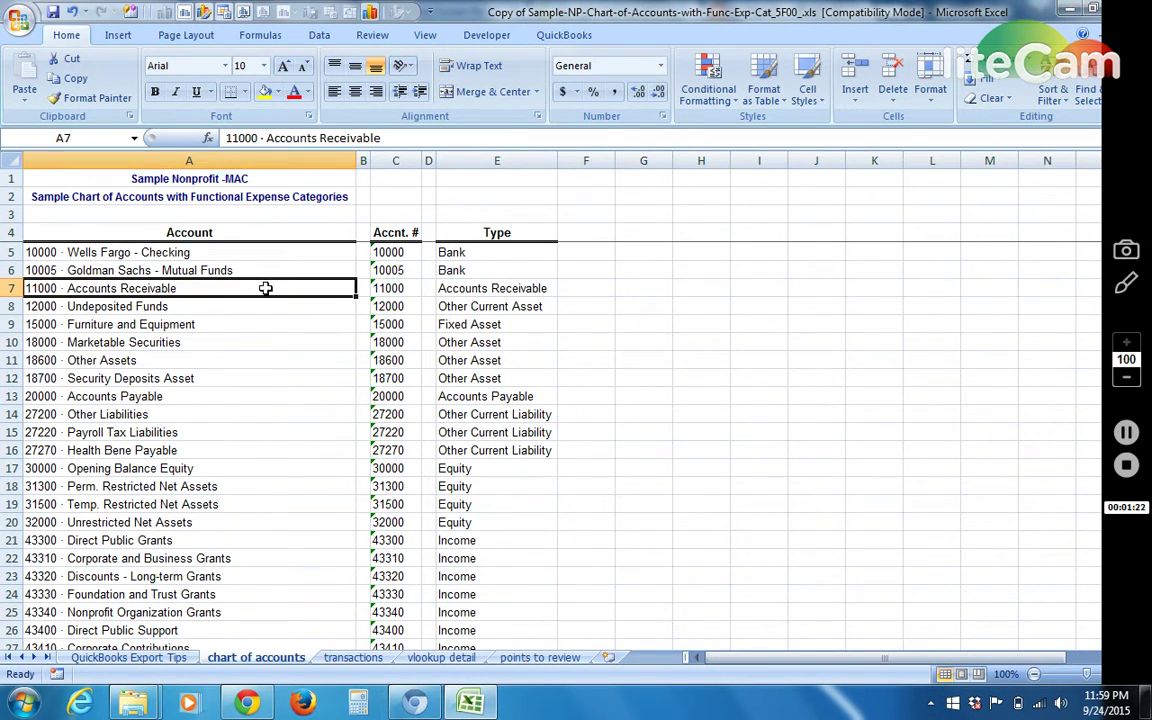
Look up the account from transactions row 2 in the chart of accounts and check its type
{"action": "left_click", "coordinate": [353, 659]}
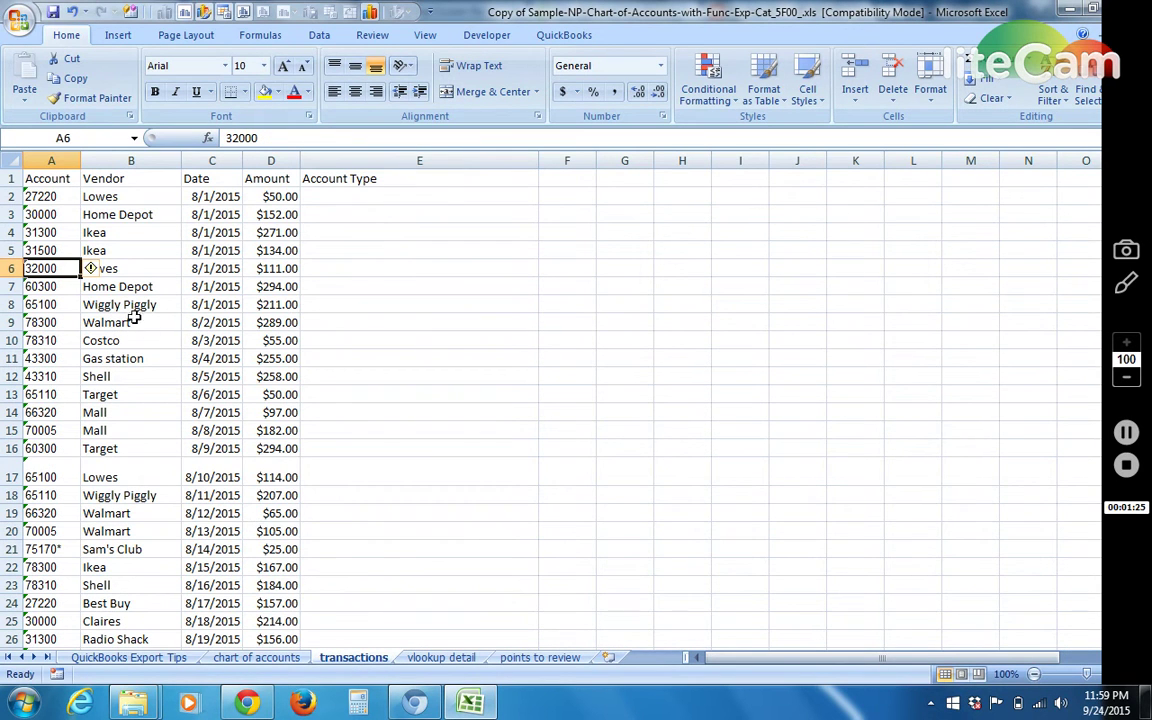
{"action": "left_click", "coordinate": [47, 196]}
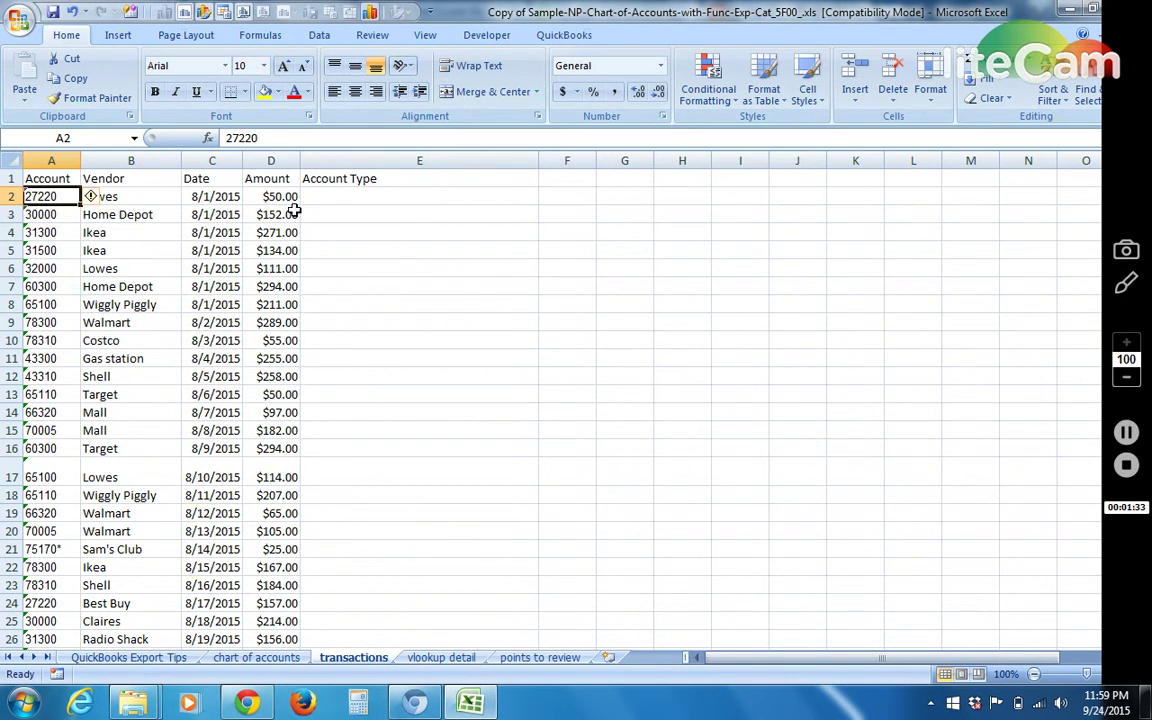
{"action": "left_click", "coordinate": [341, 197]}
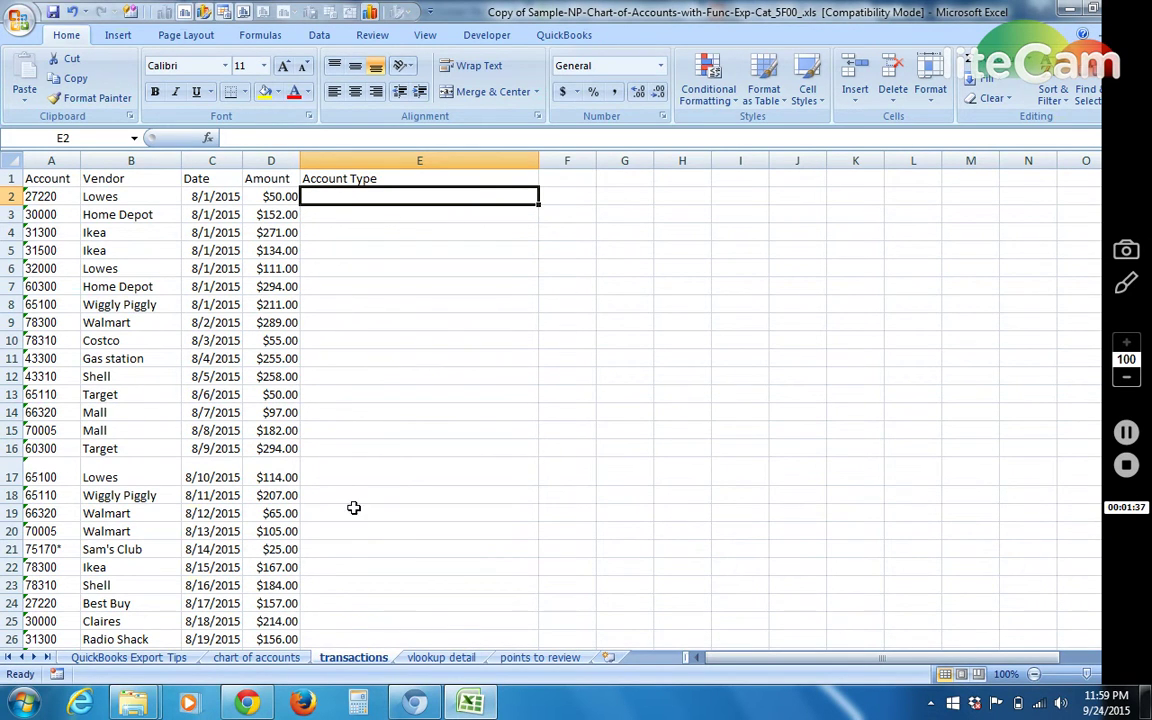
{"action": "left_click", "coordinate": [44, 197]}
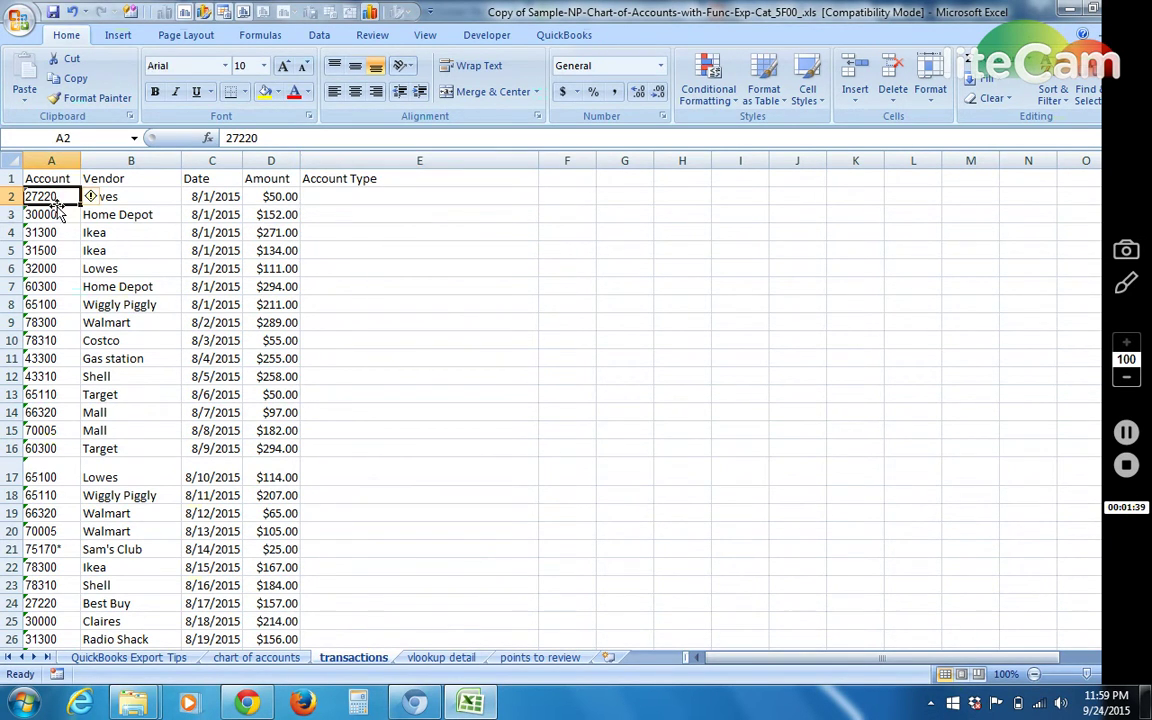
{"action": "left_click", "coordinate": [272, 659]}
{"action": "left_click", "coordinate": [88, 413]}
{"action": "left_click", "coordinate": [90, 431]}
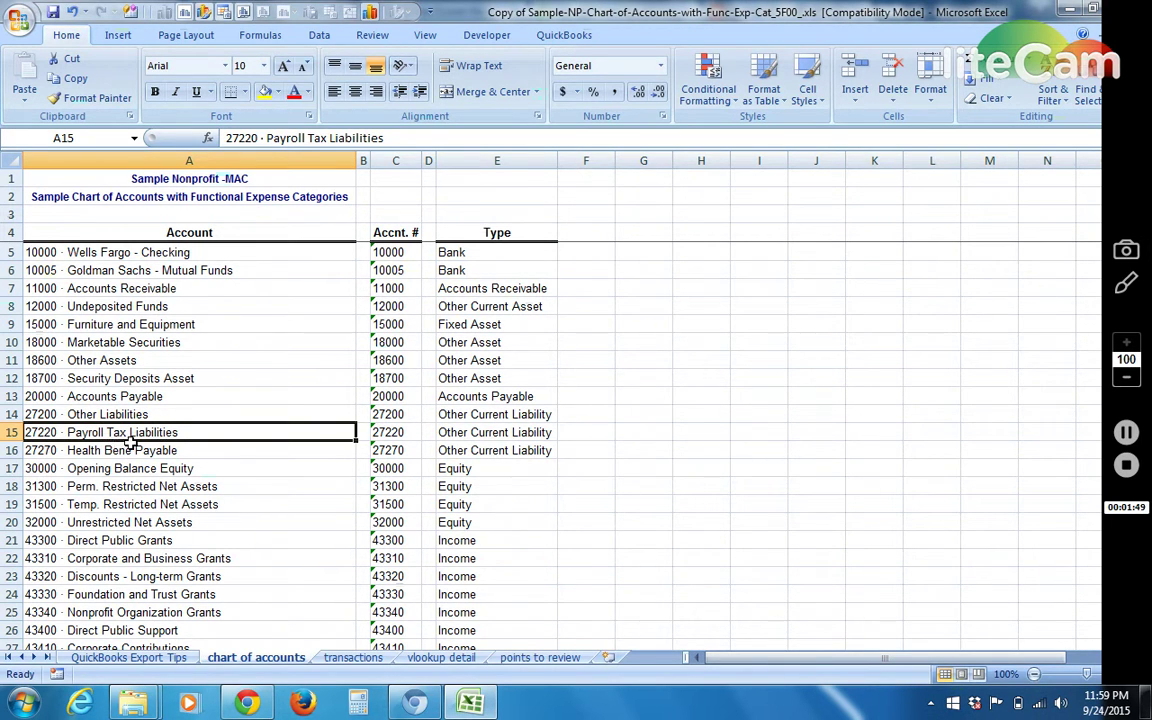
{"action": "left_click", "coordinate": [476, 432]}
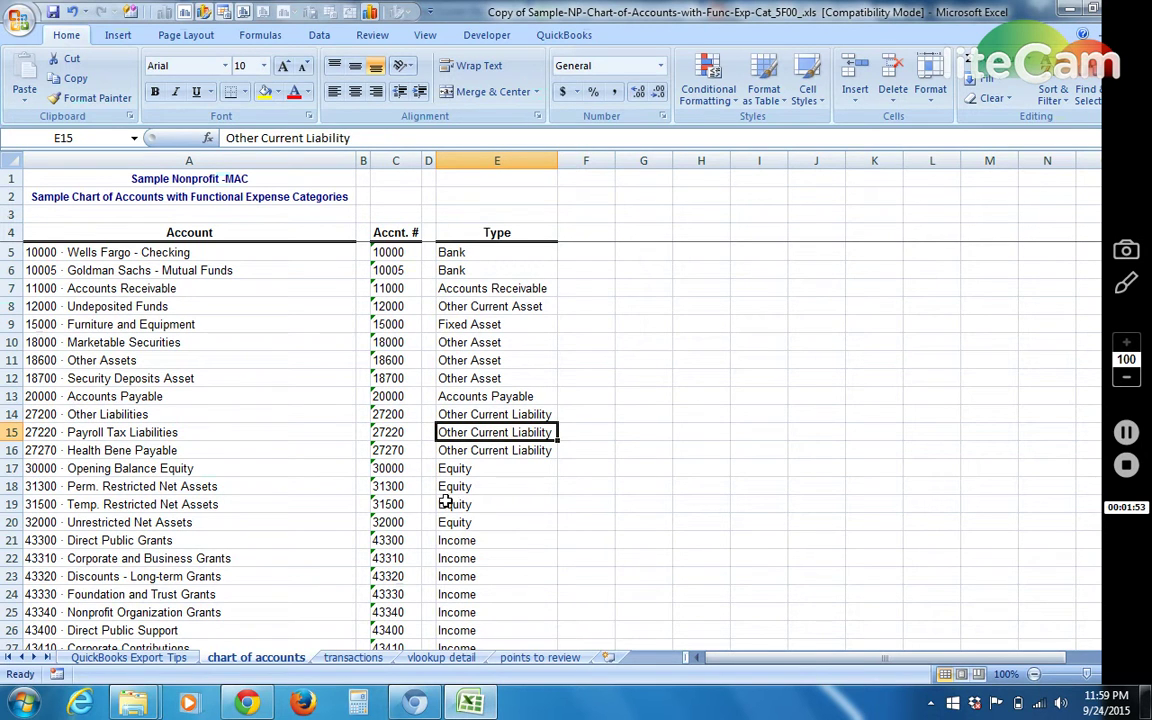
Compare the first Lowes transaction's Account Type cell with the matching type entry in the chart of accounts
{"action": "left_click", "coordinate": [340, 660]}
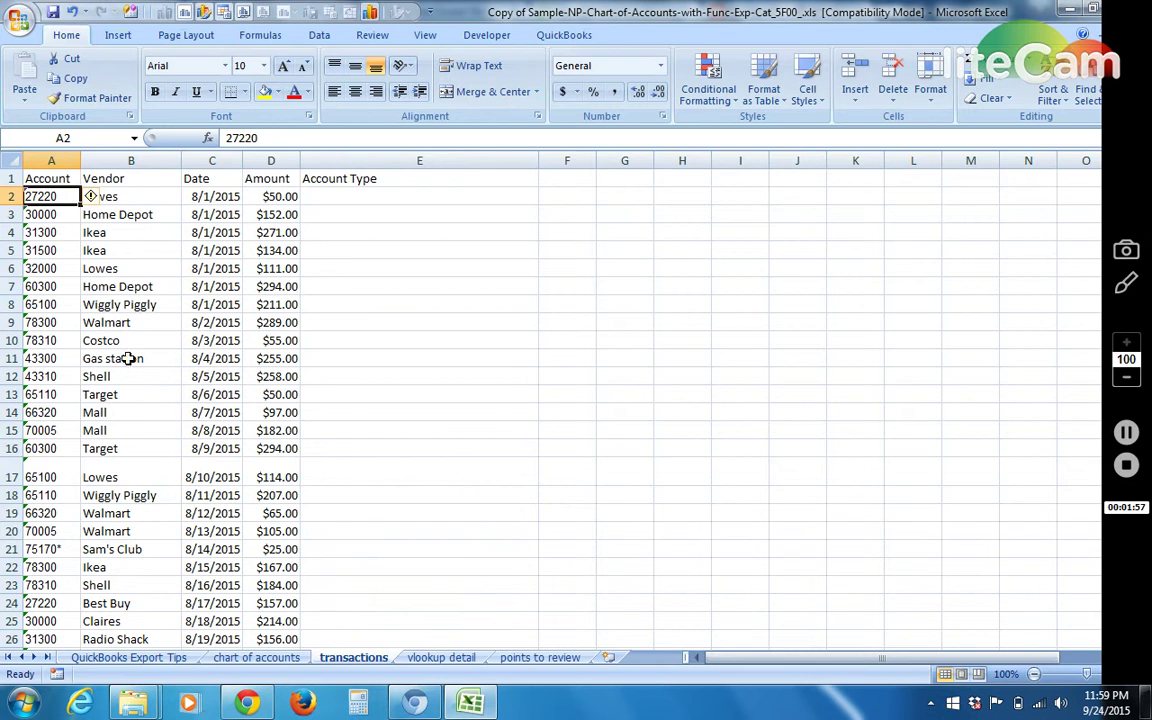
{"action": "left_click", "coordinate": [162, 197]}
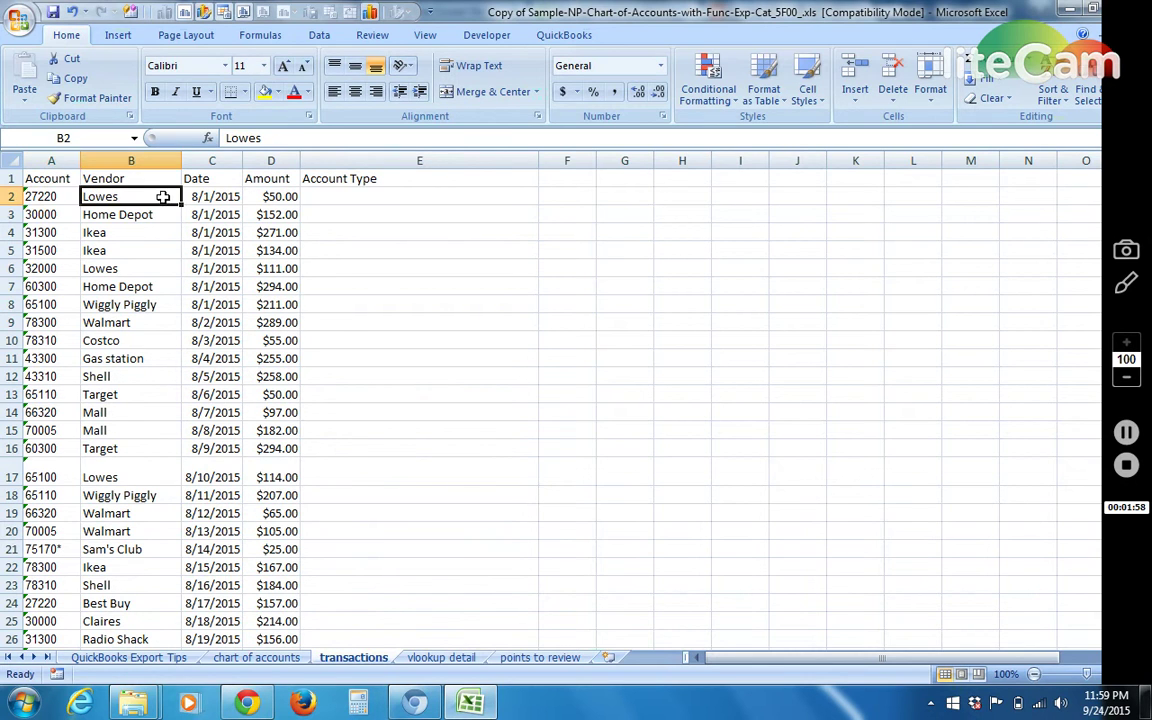
{"action": "left_click", "coordinate": [308, 198]}
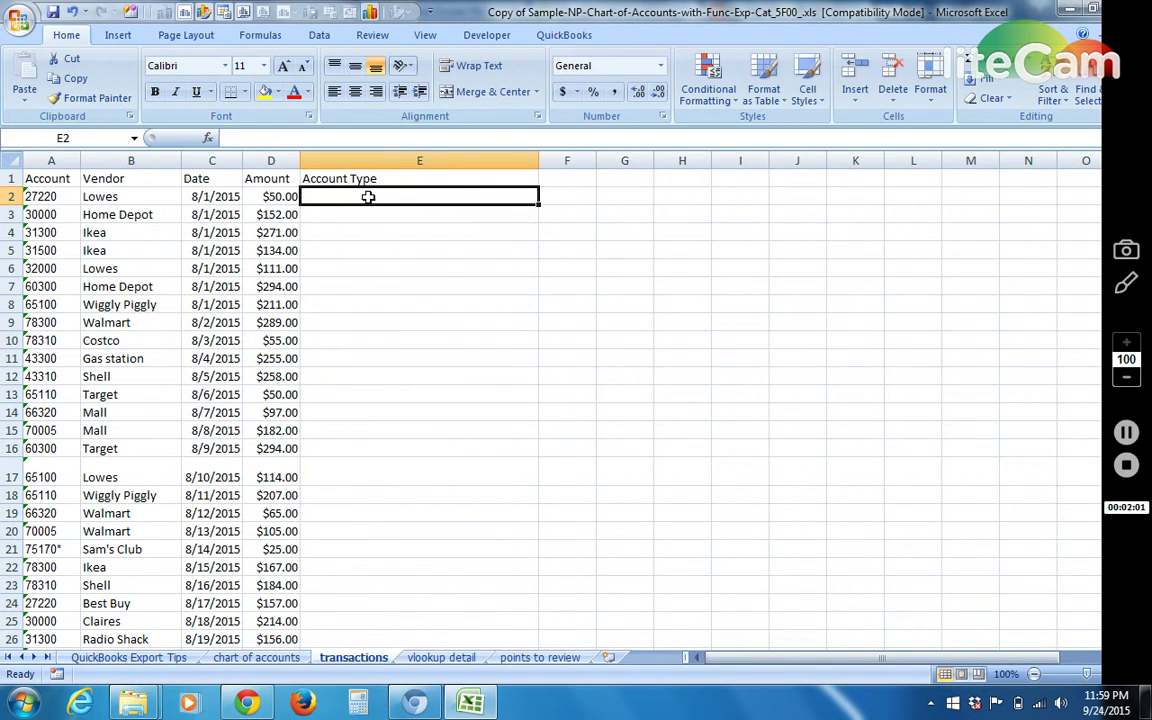
{"action": "left_click", "coordinate": [258, 659]}
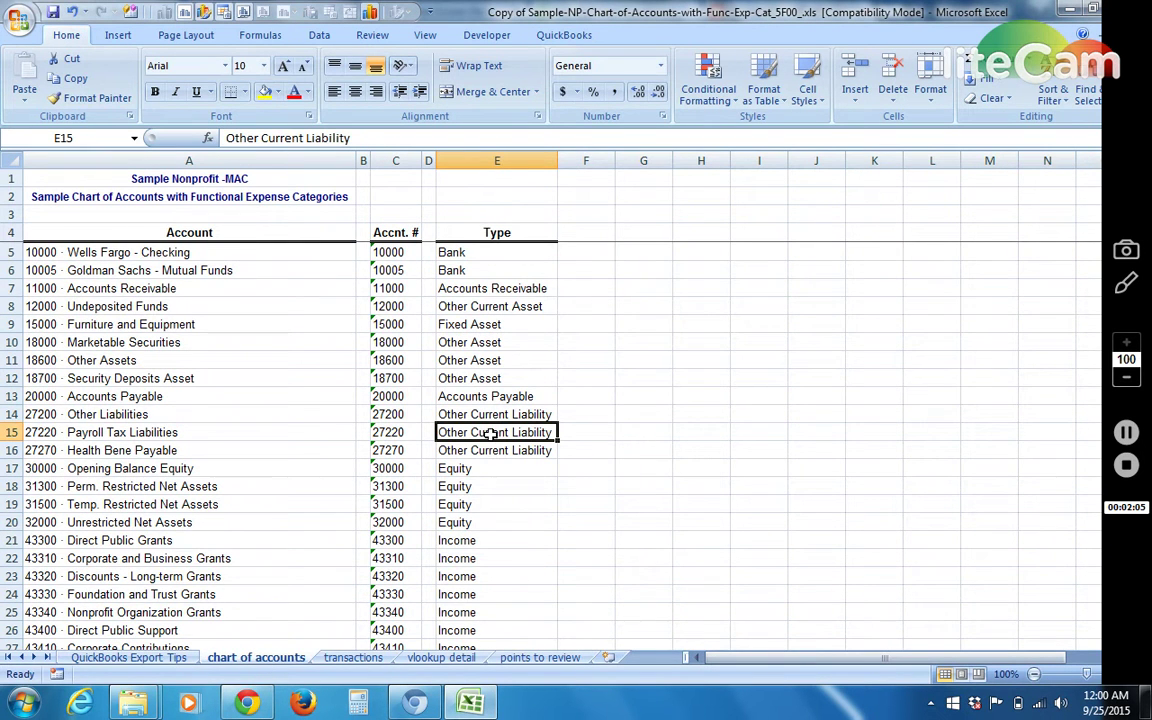
{"action": "left_click", "coordinate": [353, 657]}
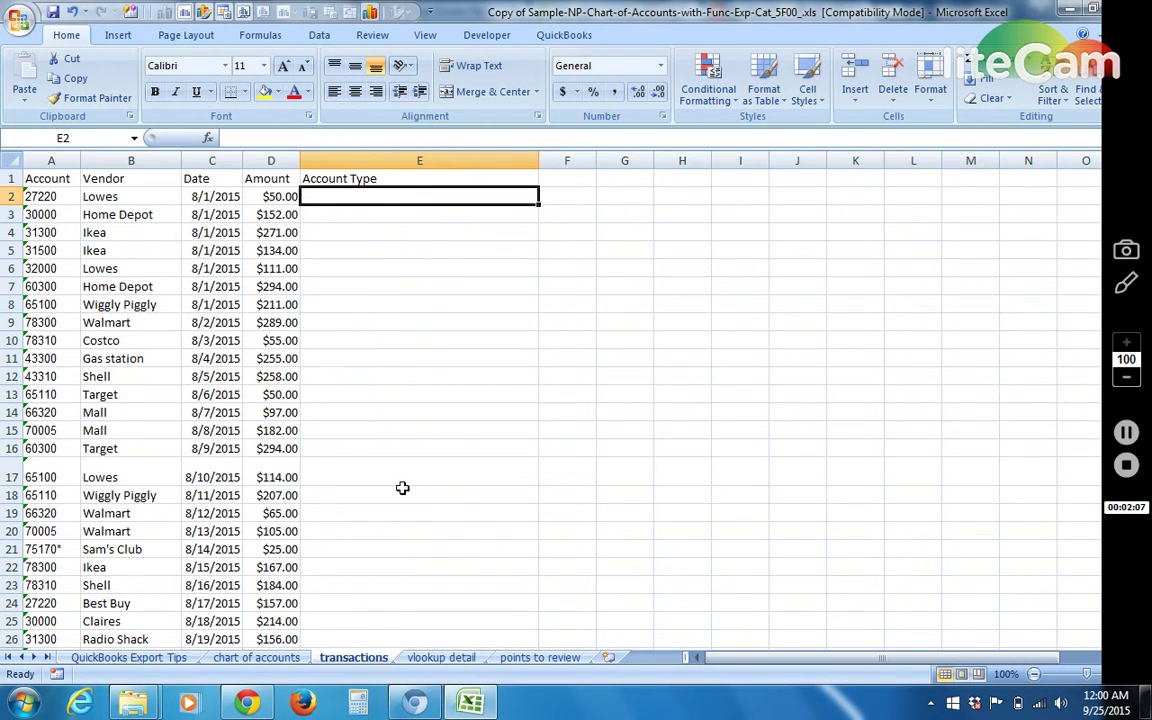
Examine the account numbers and Account Type cells in rows 3 to 5 of the transactions sheet
{"action": "left_click", "coordinate": [401, 219]}
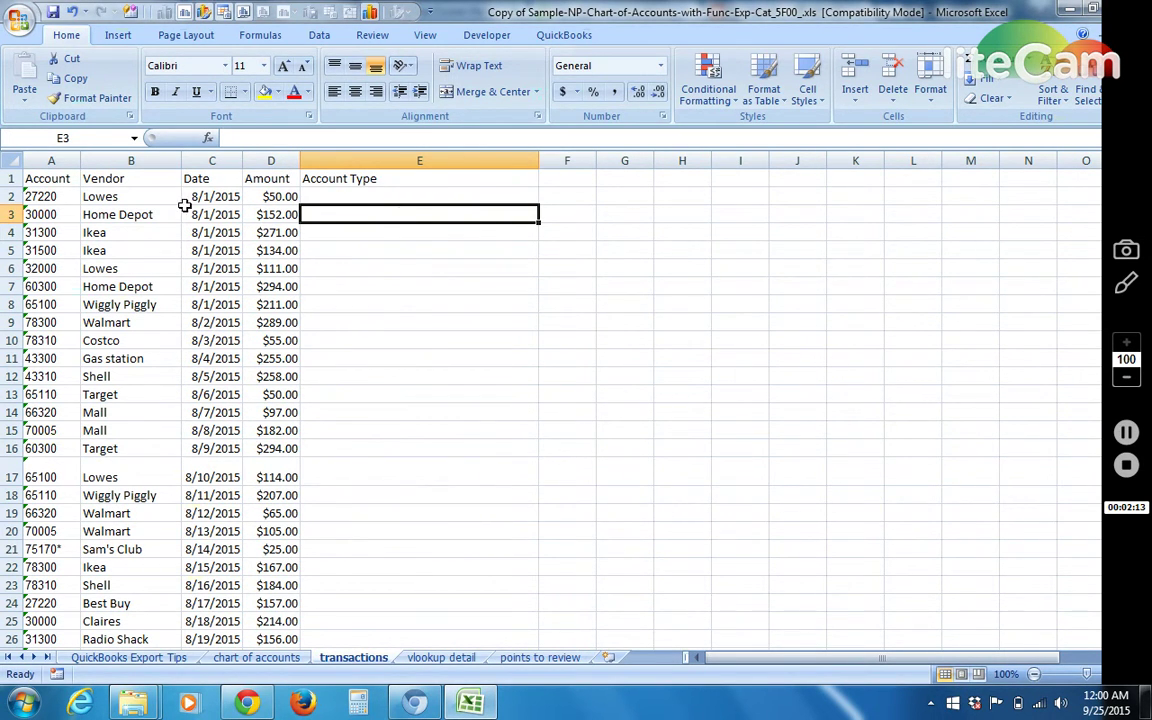
{"action": "left_click", "coordinate": [62, 214]}
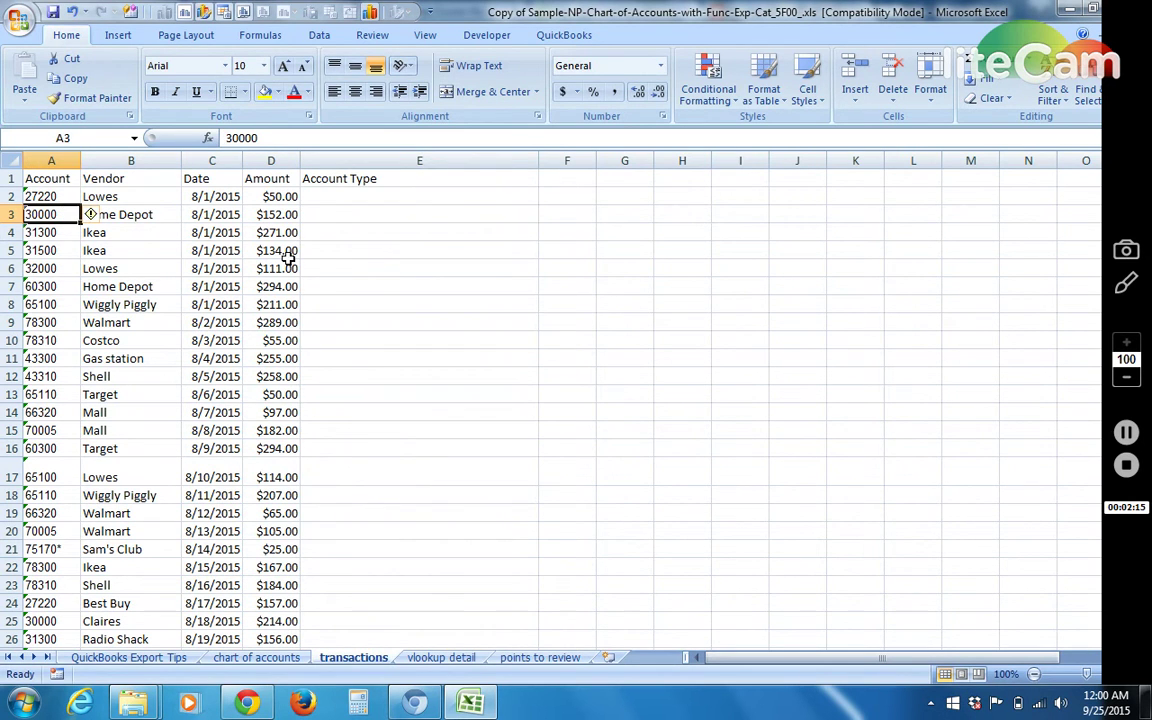
{"action": "left_click", "coordinate": [330, 231]}
{"action": "left_click", "coordinate": [51, 232]}
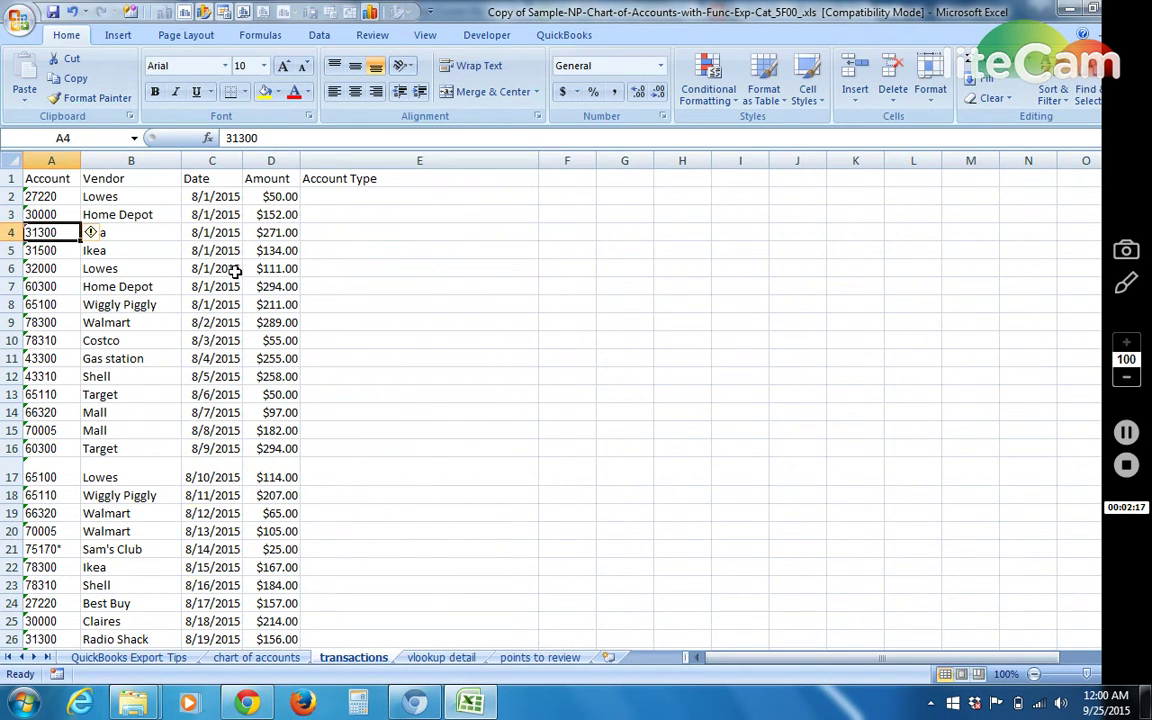
{"action": "left_click", "coordinate": [322, 250]}
{"action": "left_click", "coordinate": [50, 250]}
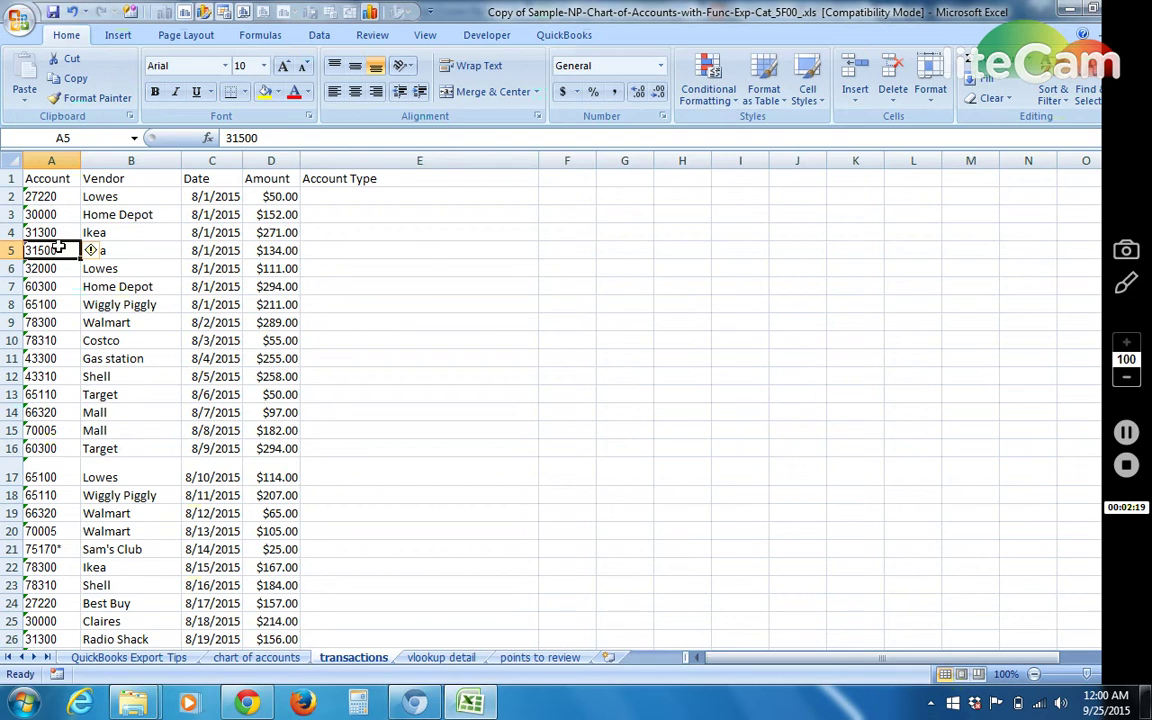
{"action": "left_click", "coordinate": [58, 233]}
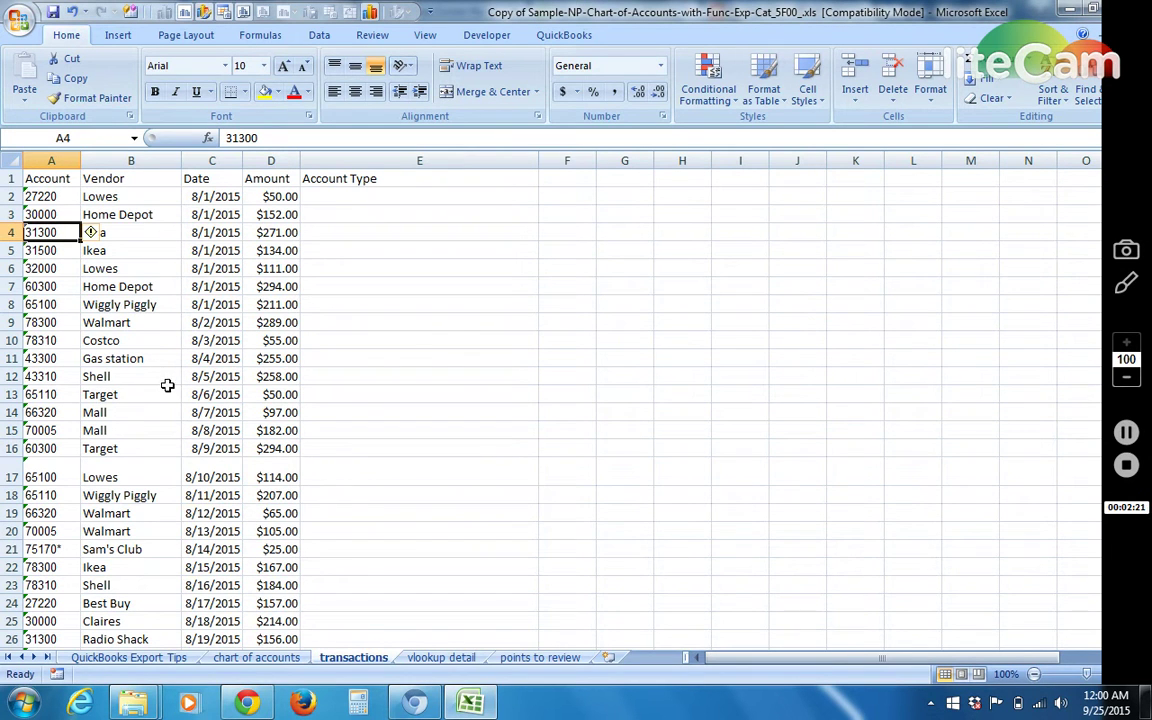
Check the type of the row 4 Ikea transaction's account in the chart of accounts and return to cell E4 in transactions
{"action": "left_click", "coordinate": [256, 657]}
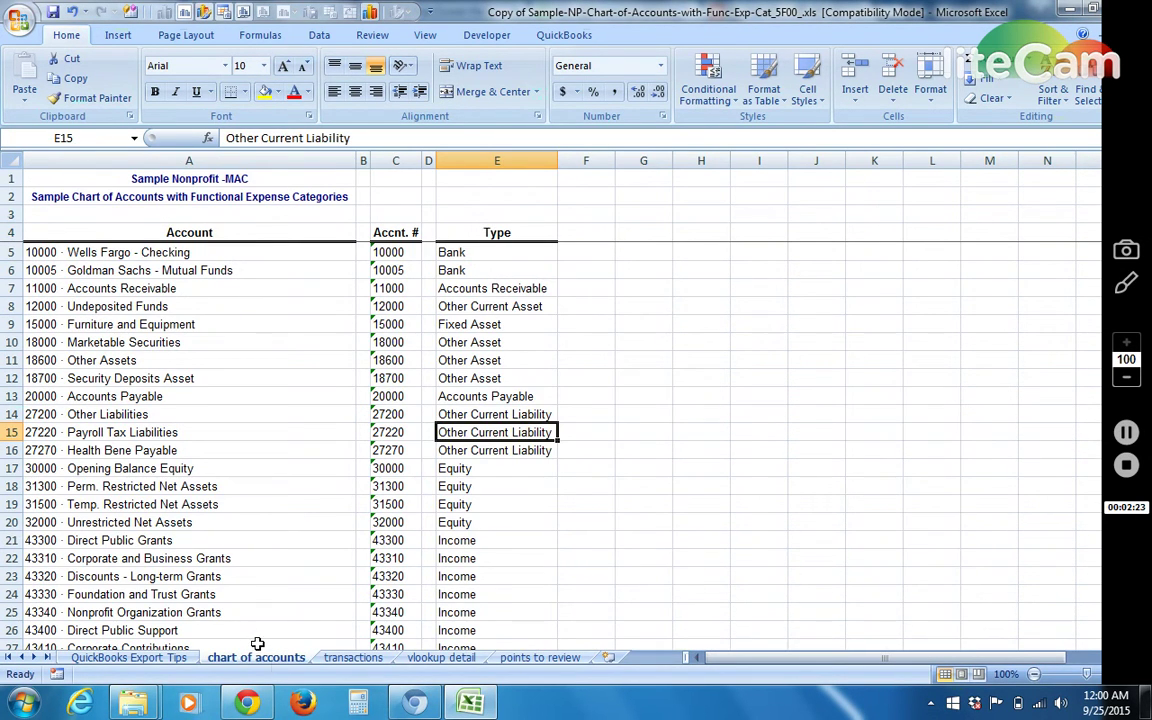
{"action": "left_click", "coordinate": [84, 486]}
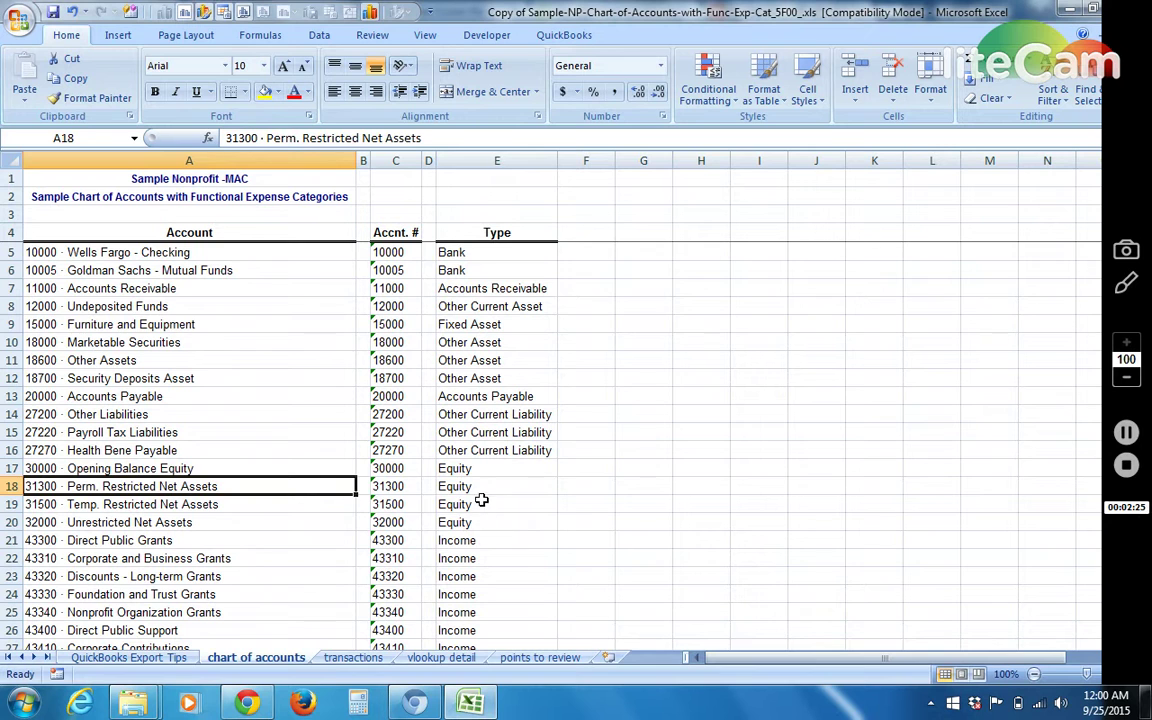
{"action": "left_click", "coordinate": [478, 490]}
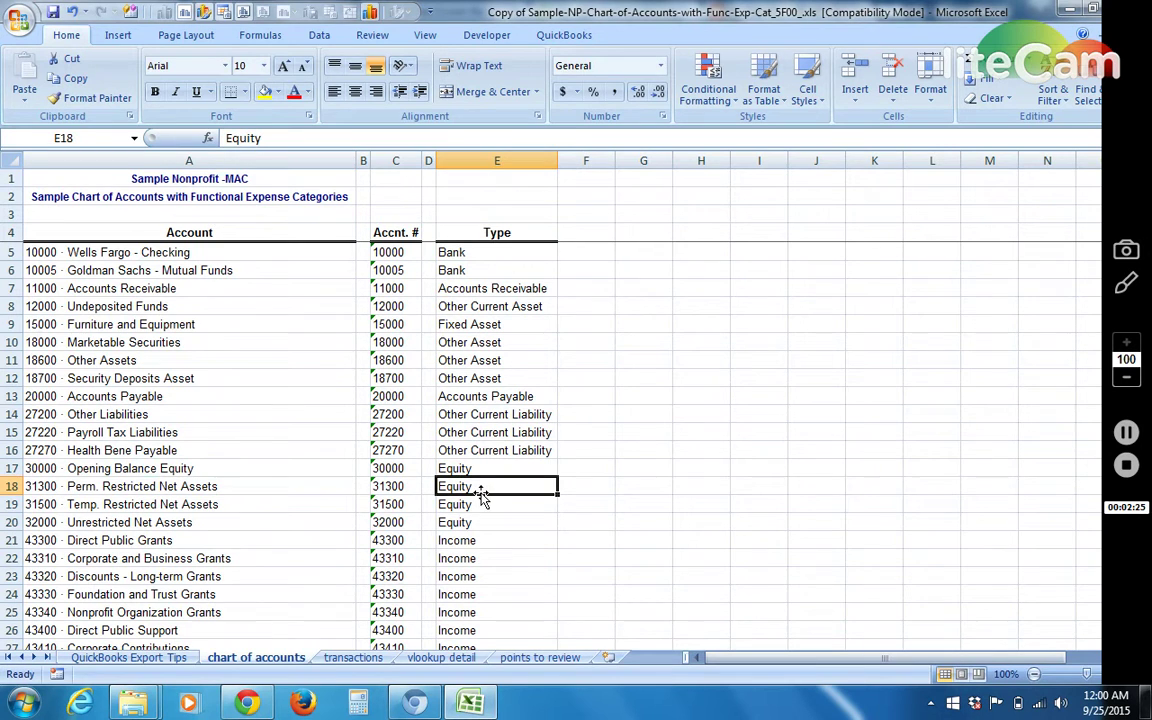
{"action": "left_click", "coordinate": [350, 657]}
{"action": "left_click", "coordinate": [379, 231]}
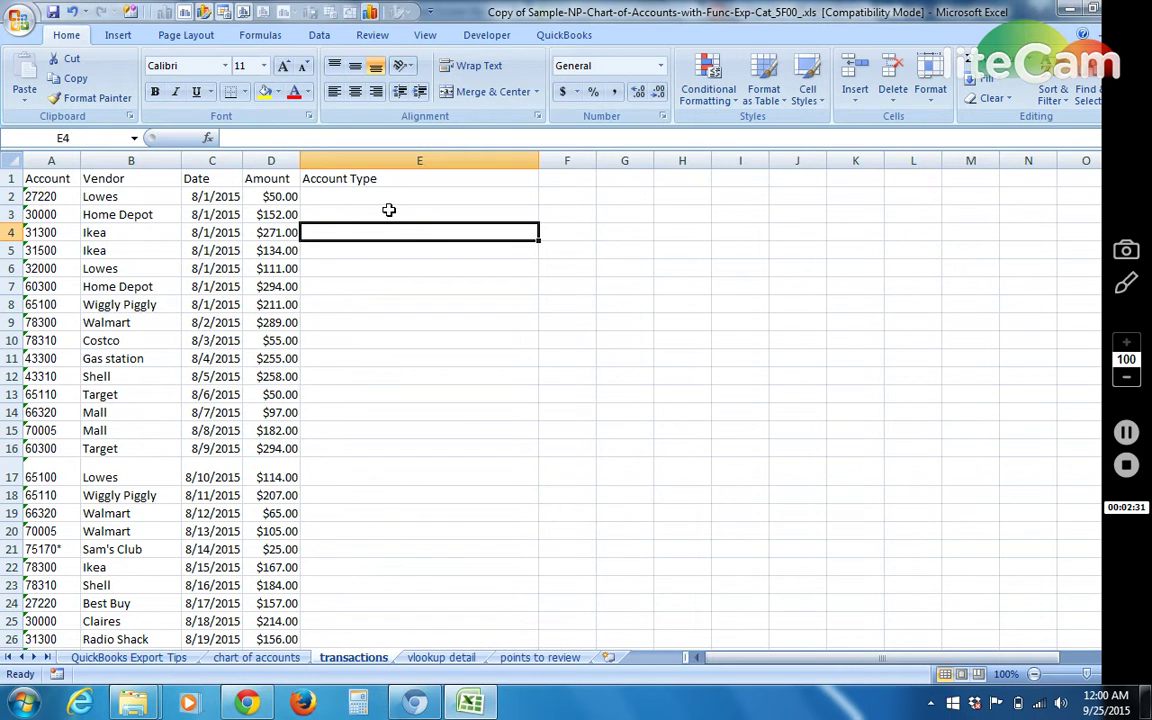
Start a VLOOKUP formula in cell E2 of the transactions sheet, the first Account Type cell
{"action": "left_click", "coordinate": [390, 201]}
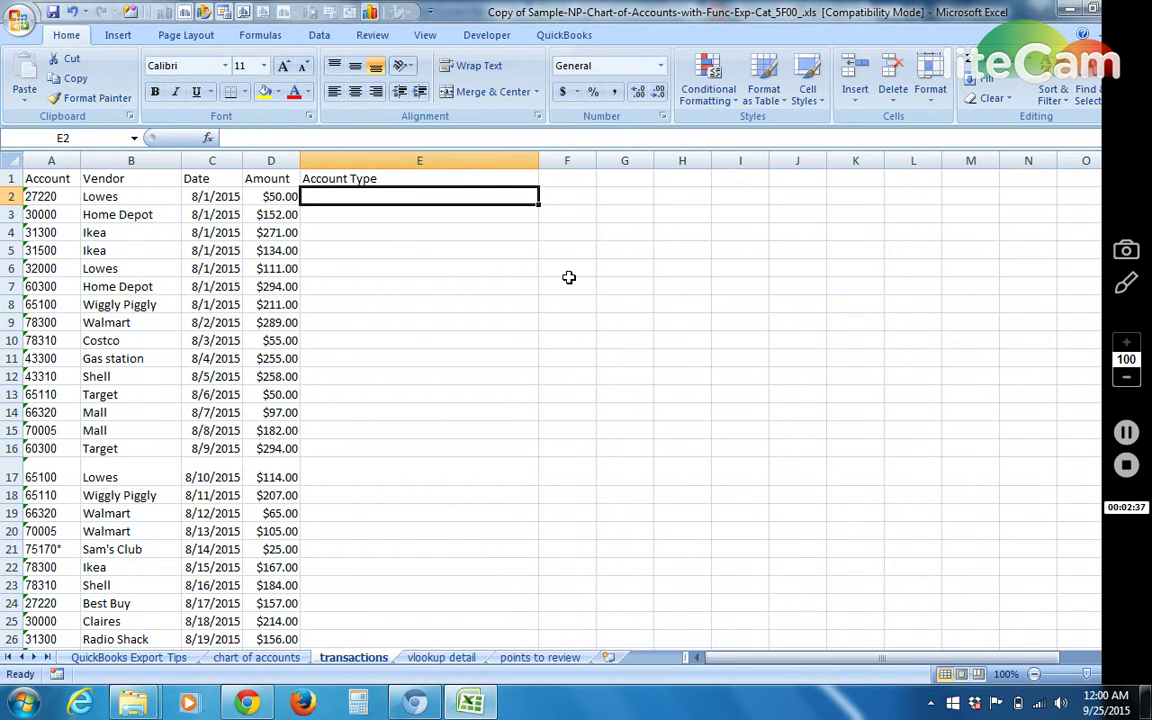
{"action": "type", "text": "=vlook"}
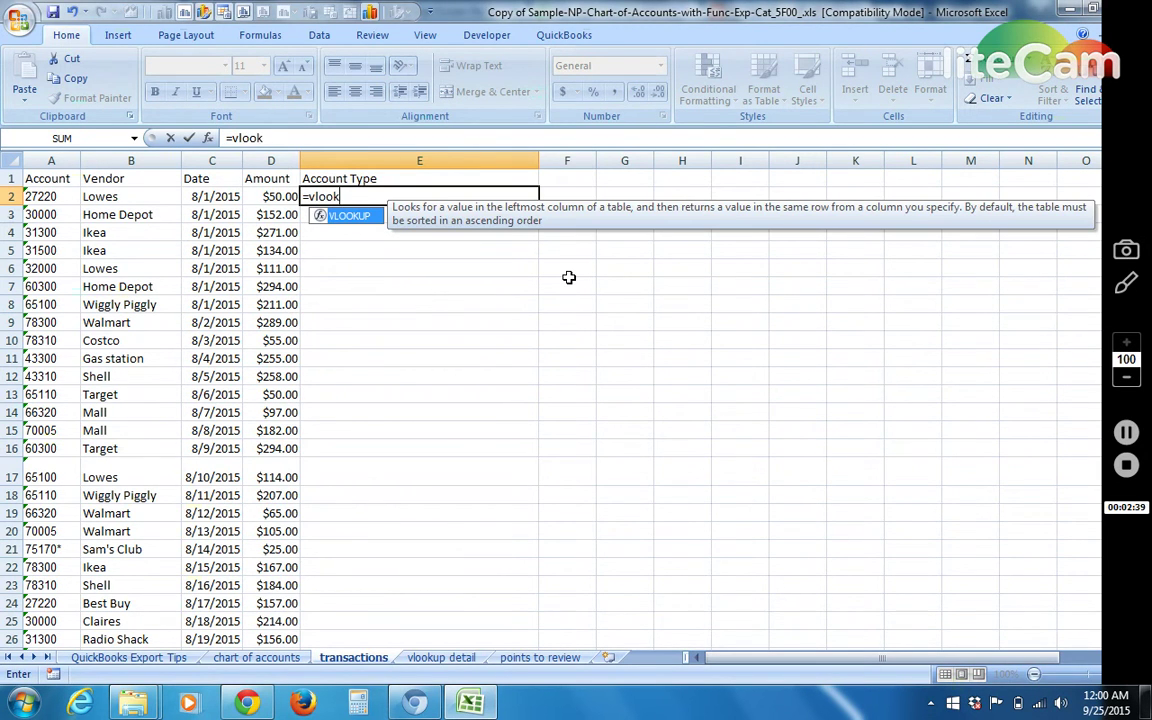
{"action": "type", "text": "up("}
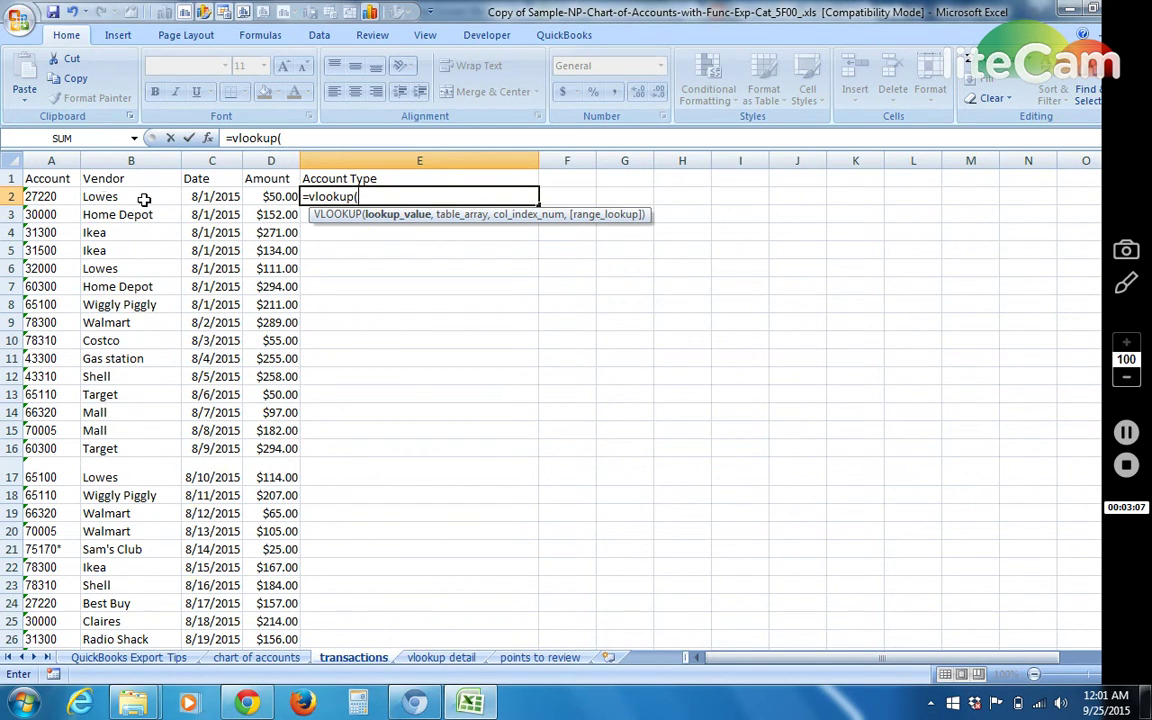
{"action": "left_click", "coordinate": [63, 197]}
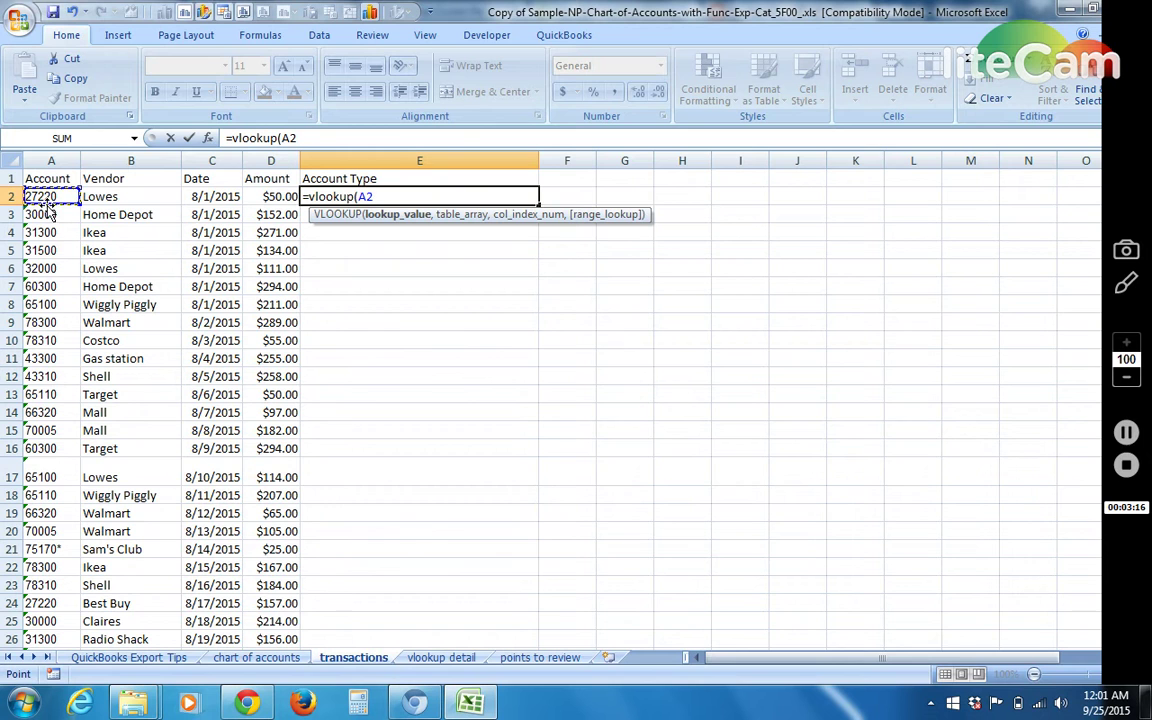
{"action": "left_click", "coordinate": [256, 657]}
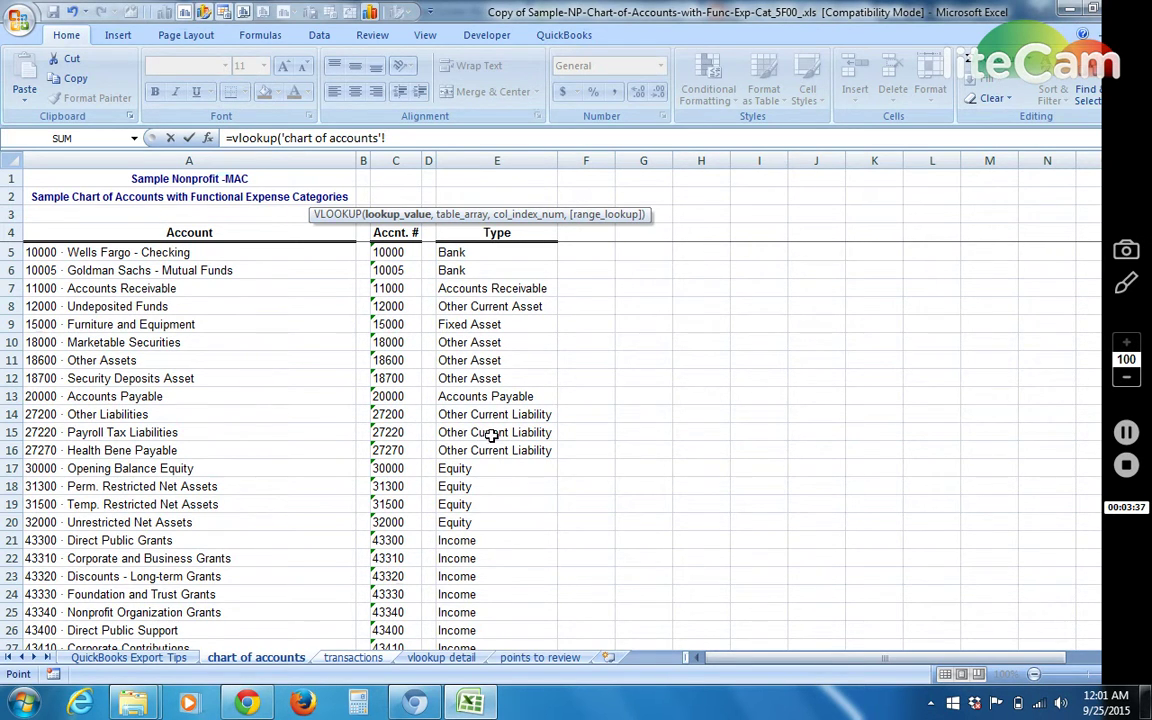
{"action": "left_click", "coordinate": [353, 657]}
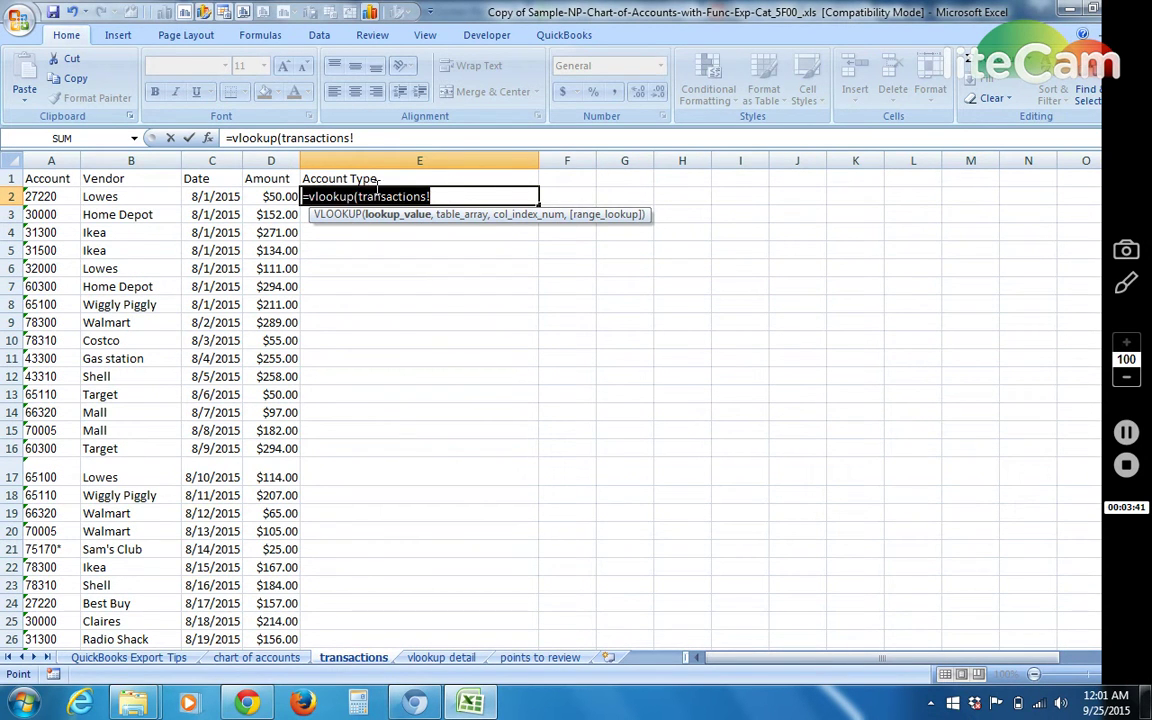
{"action": "left_click_drag", "start_coordinate": [454, 196], "coordinate": [368, 196]}
{"action": "key", "text": "BackSpace"}
{"action": "key", "text": "BackSpace"}
{"action": "key", "text": "BackSpace"}
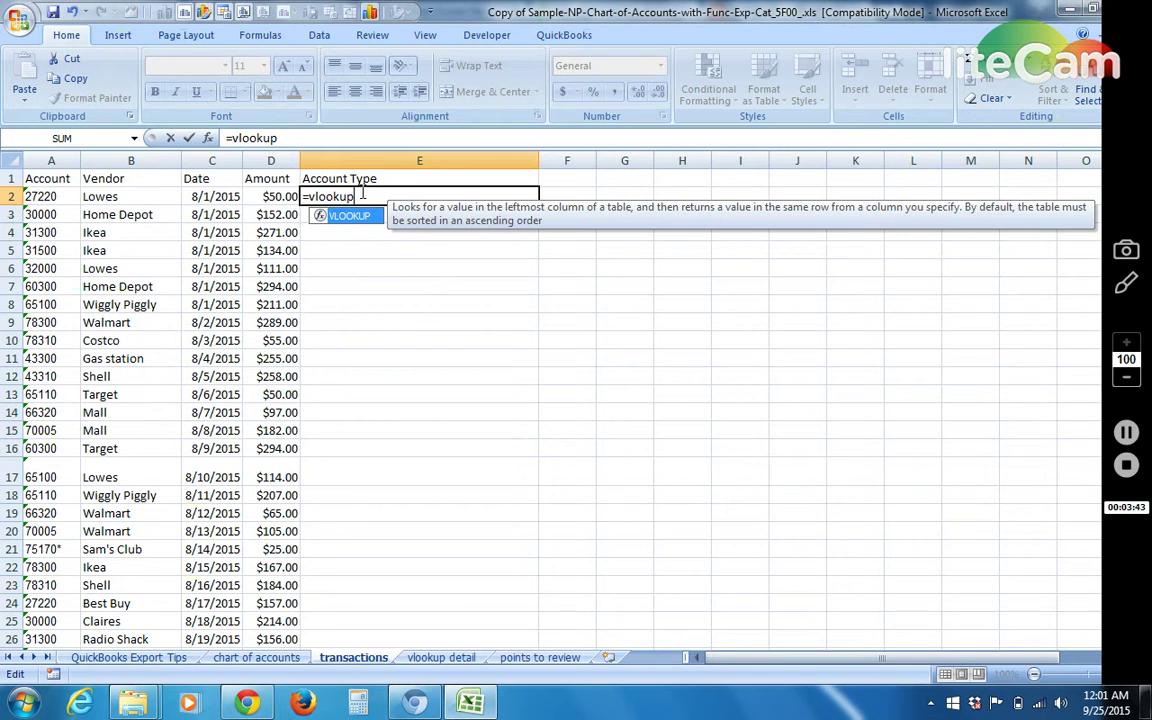
Set cell A2 of the transactions sheet as the VLOOKUP's lookup value and continue to the table array argument
{"action": "type", "text": "("}
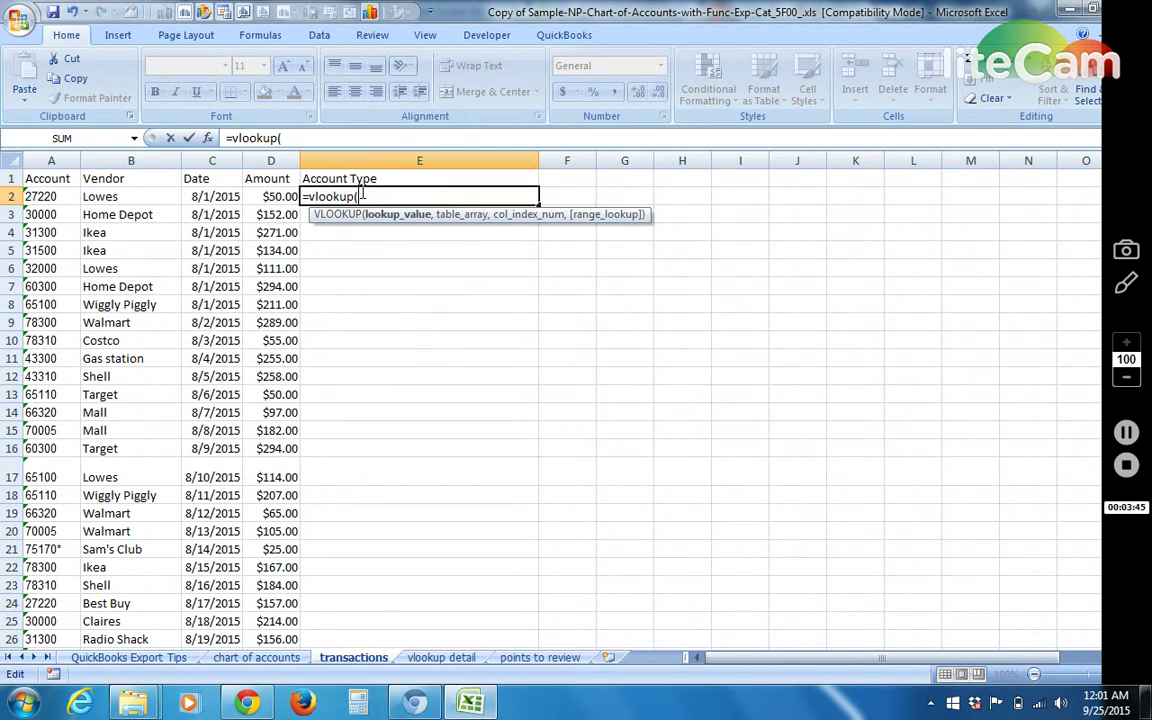
{"action": "left_click", "coordinate": [64, 196]}
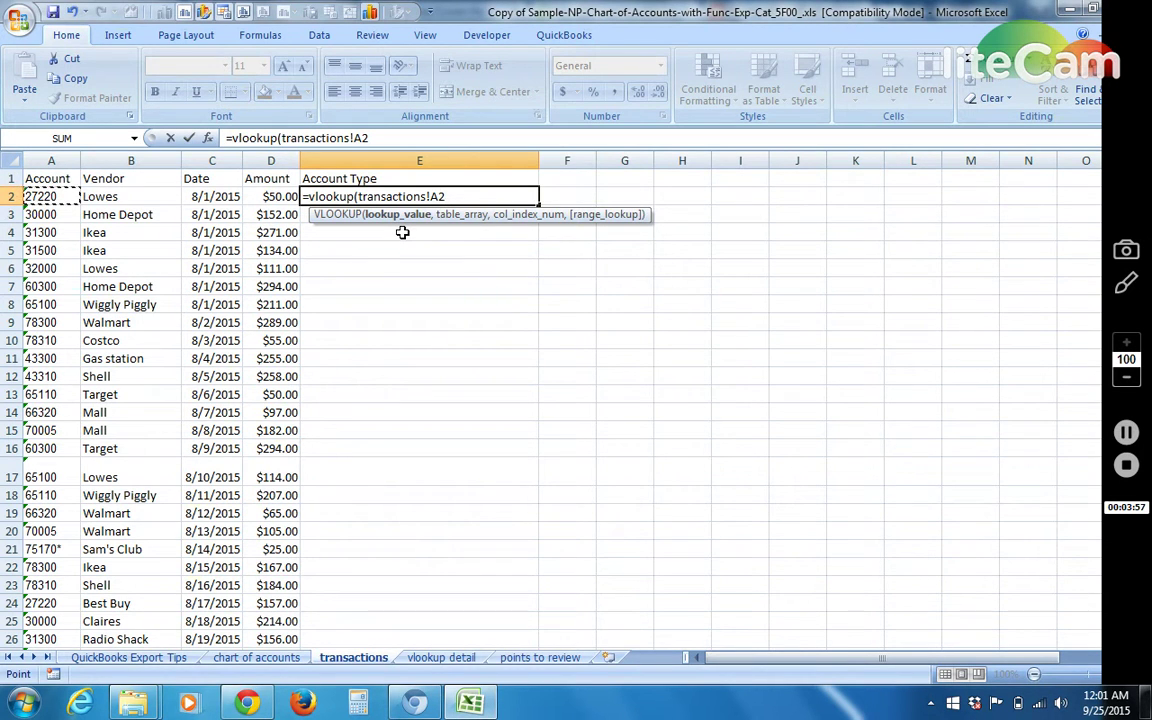
{"action": "type", "text": ","}
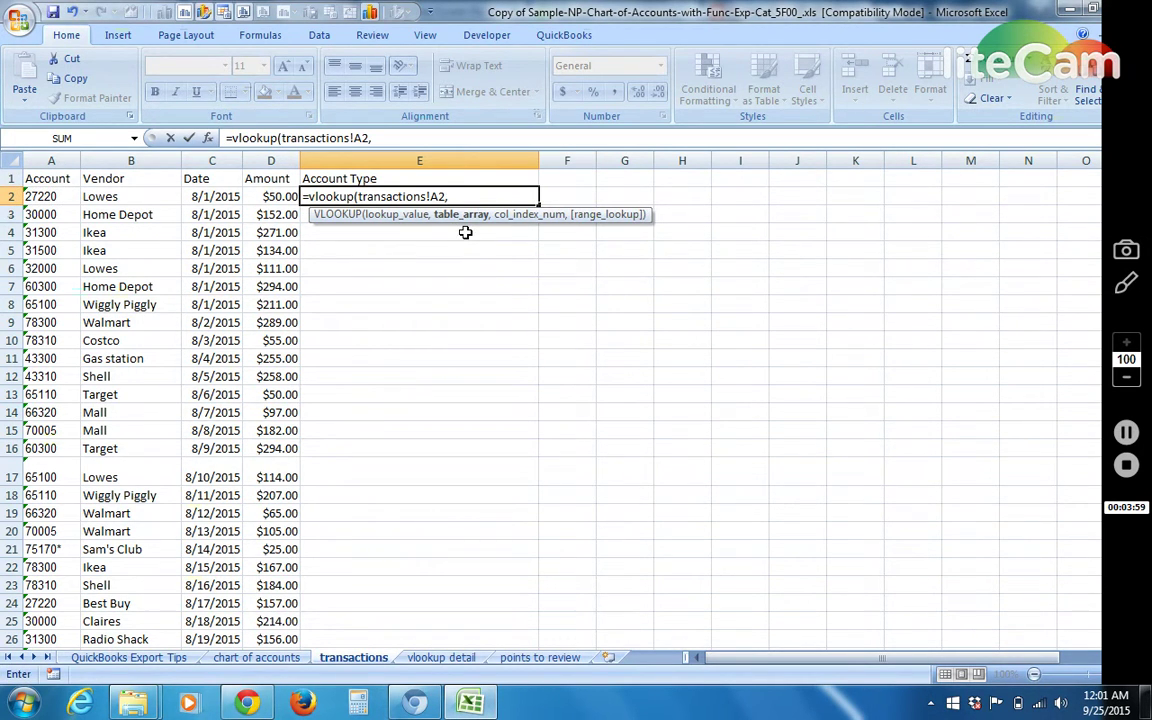
{"action": "type", "text": ","}
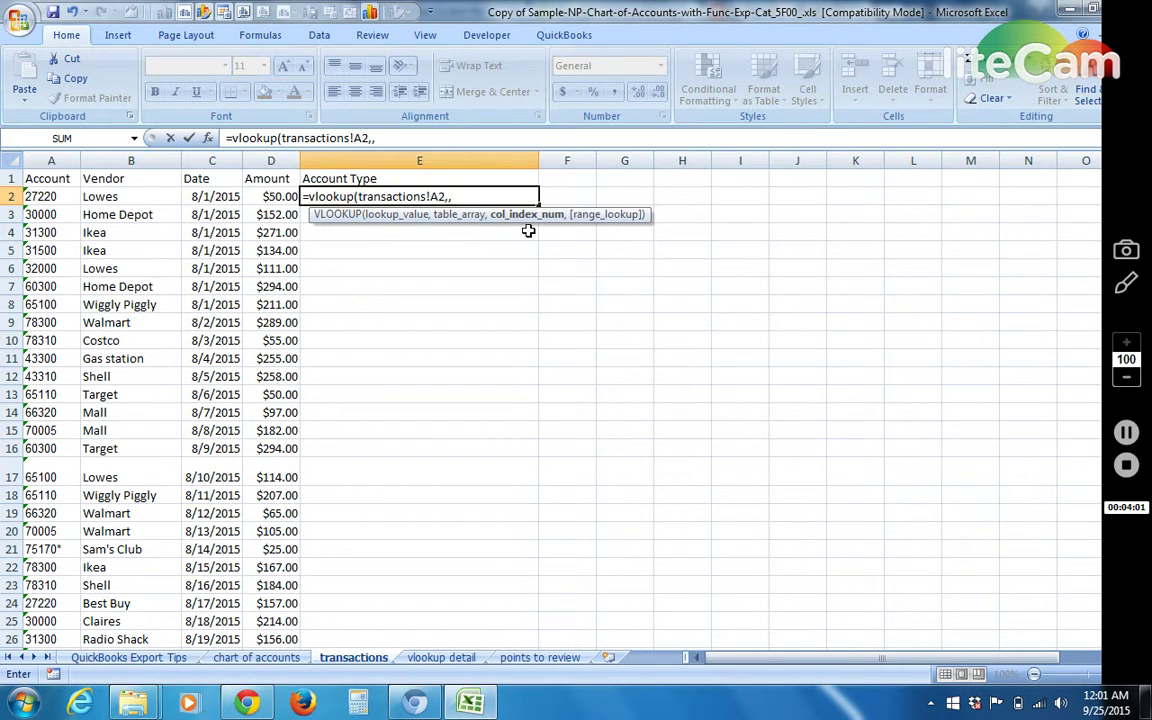
{"action": "key", "text": "BackSpace"}
{"action": "key", "text": "BackSpace"}
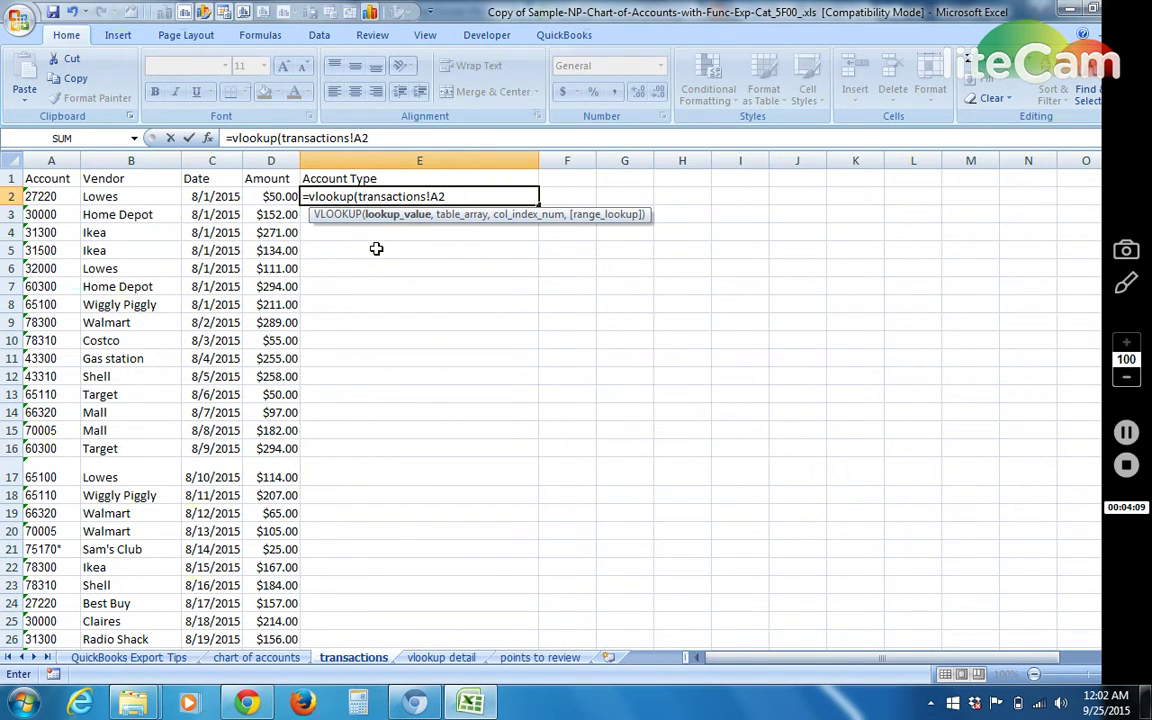
{"action": "type", "text": ","}
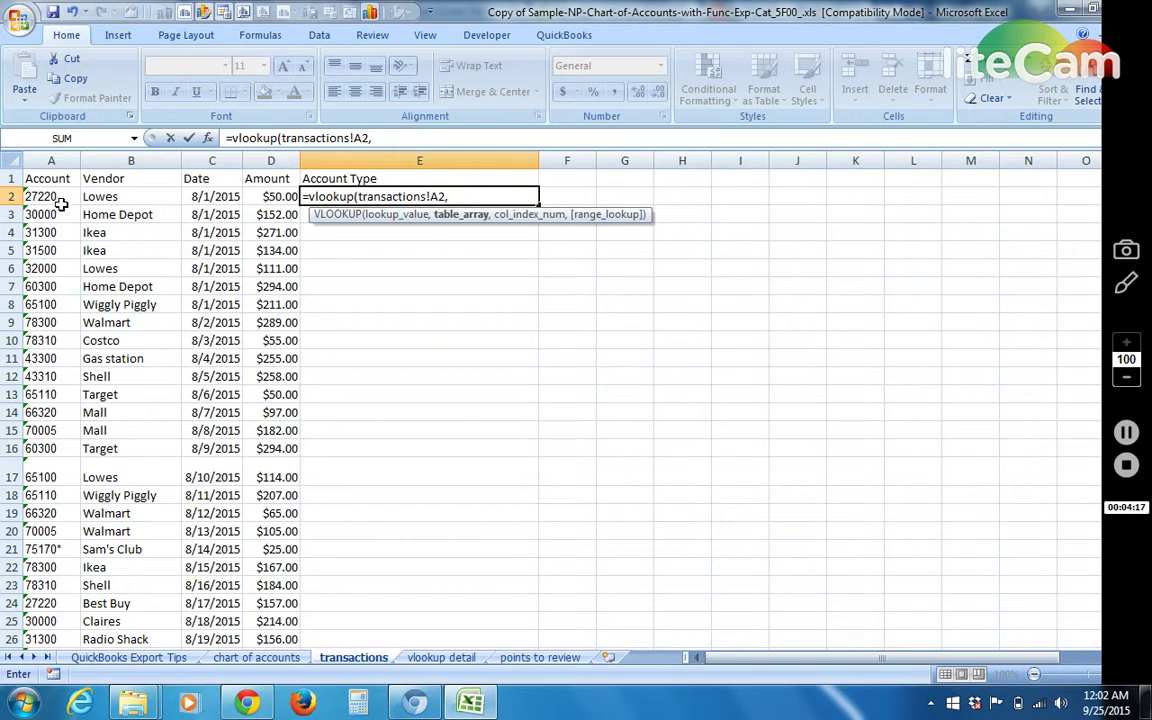
Set the VLOOKUP's table array to whole columns C through E of the chart of accounts sheet
{"action": "left_click", "coordinate": [255, 660]}
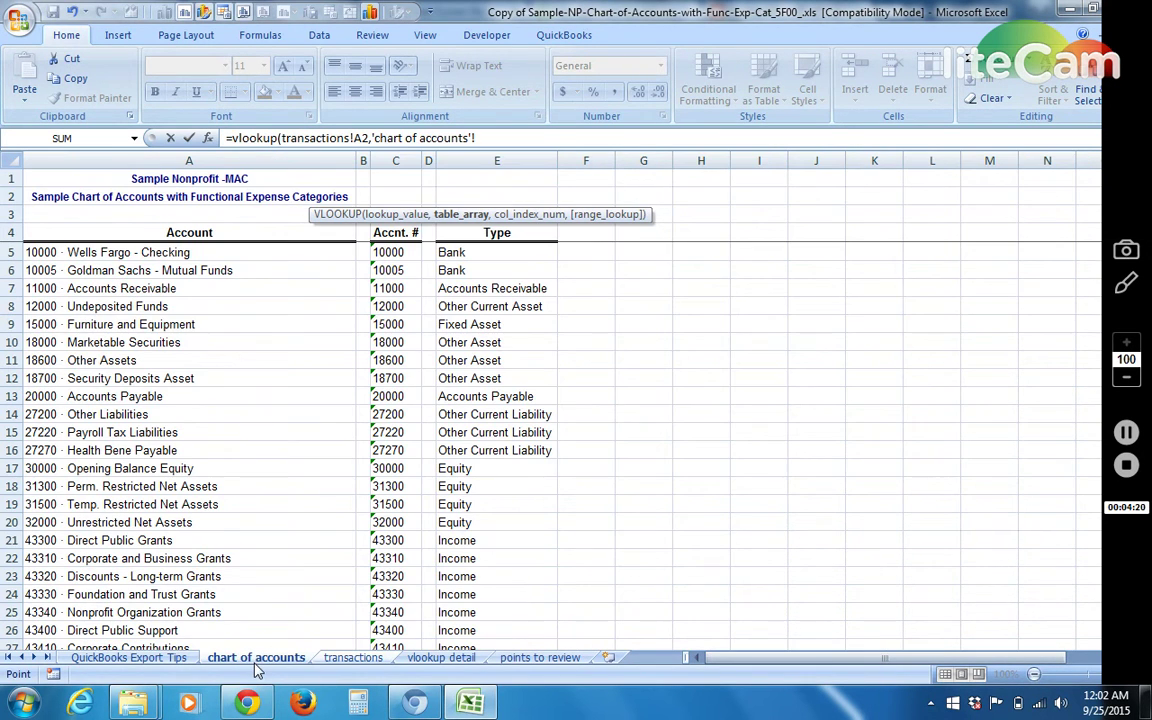
{"action": "left_click", "coordinate": [396, 155]}
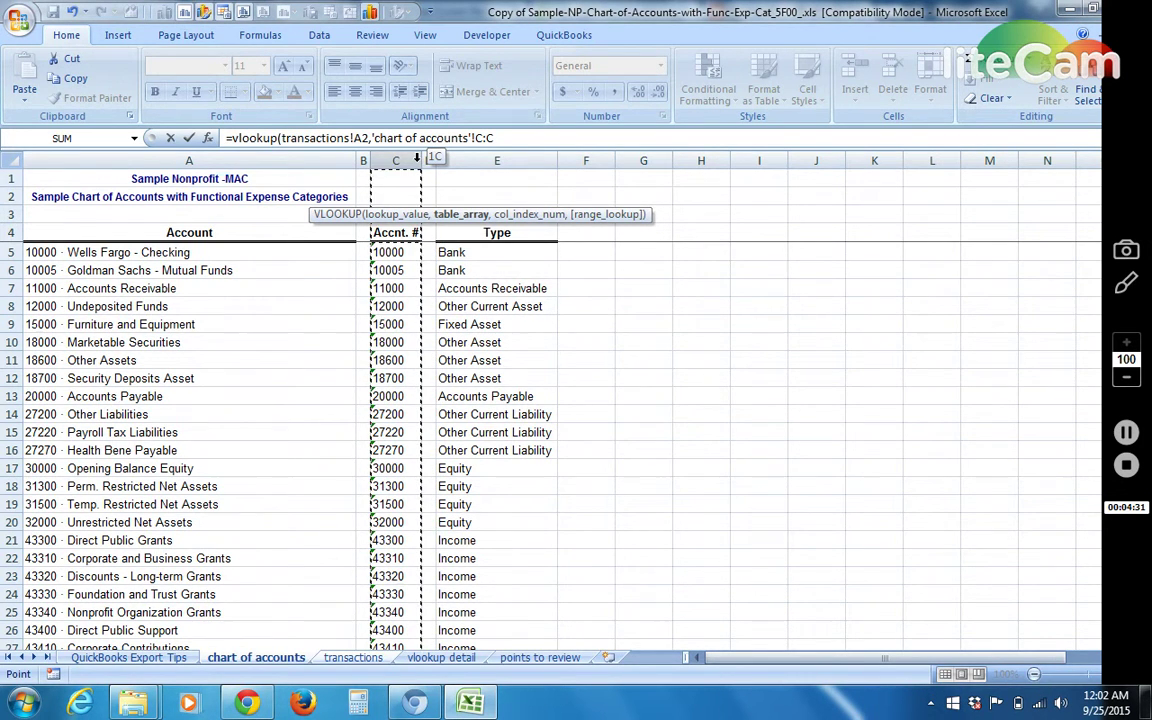
{"action": "left_click_drag", "start_coordinate": [417, 158], "coordinate": [510, 155]}
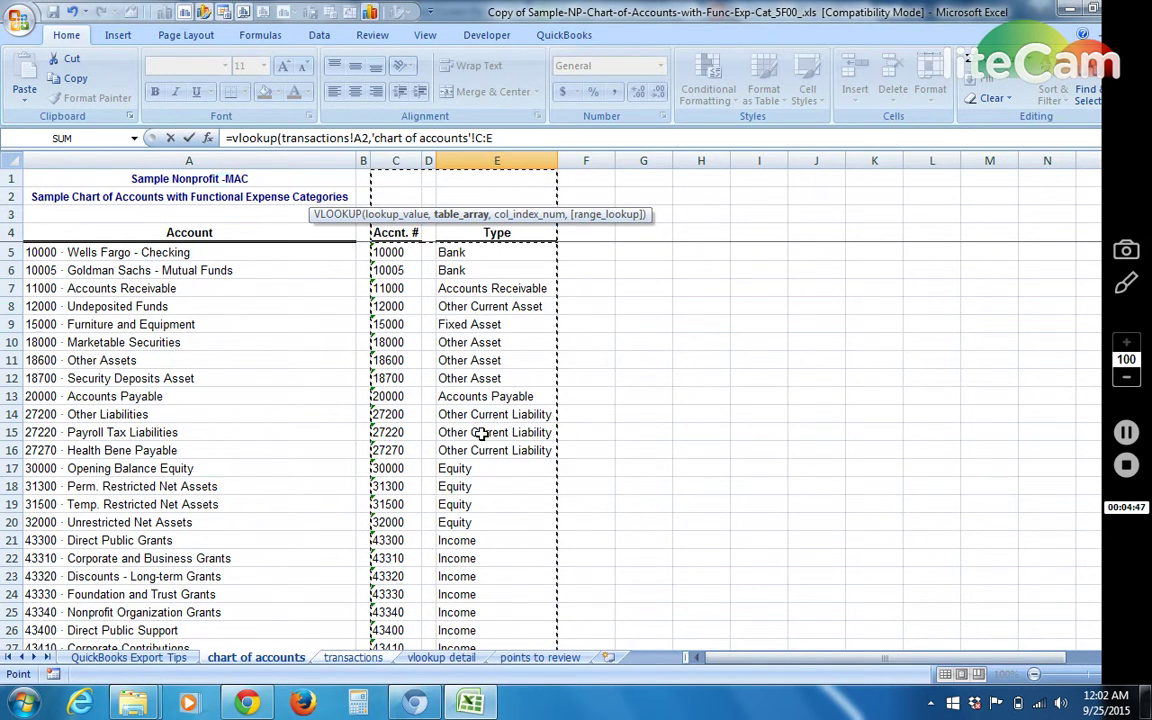
{"action": "left_click", "coordinate": [397, 160]}
{"action": "left_click_drag", "start_coordinate": [397, 160], "coordinate": [712, 160]}
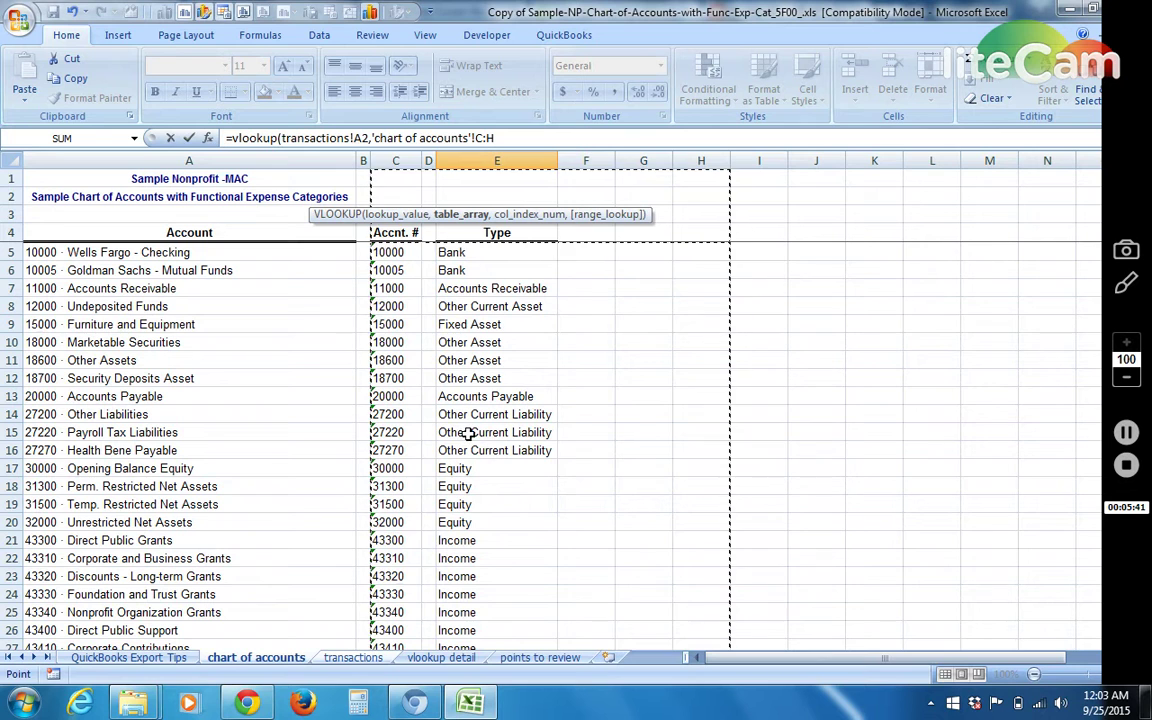
{"action": "left_click", "coordinate": [396, 160]}
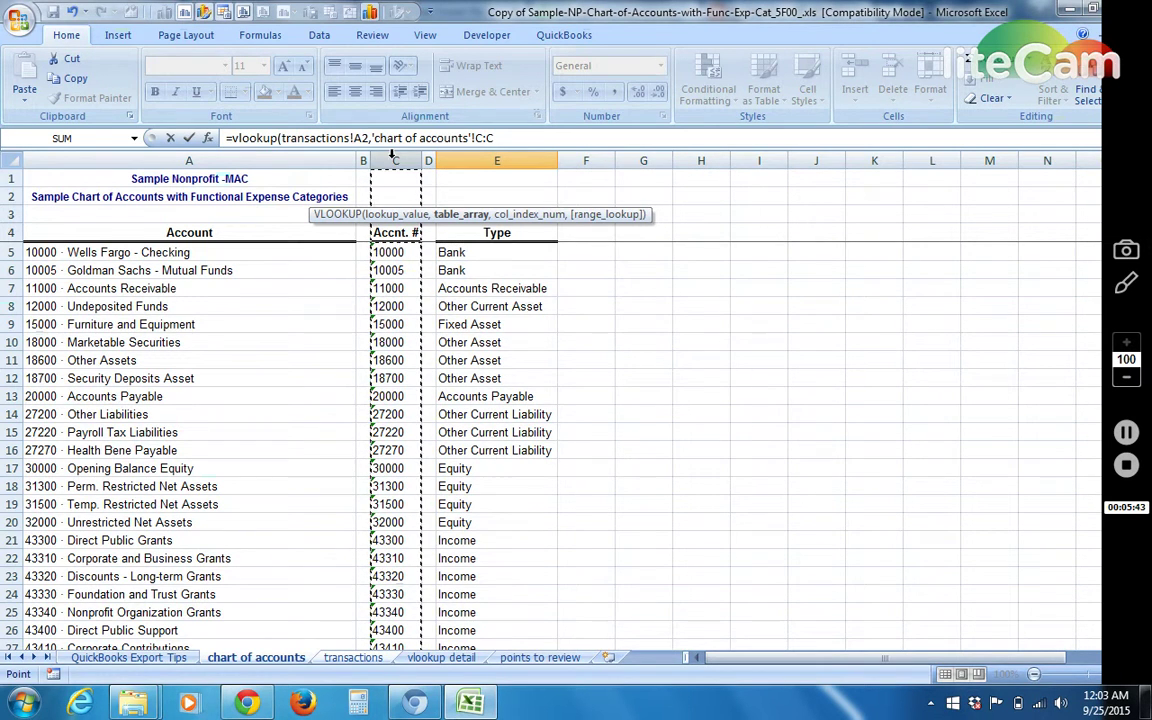
{"action": "left_click_drag", "start_coordinate": [400, 152], "coordinate": [540, 152]}
Complete the VLOOKUP formula with column index 3 and range lookup FALSE, and enter it in the cell
{"action": "type", "text": ","}
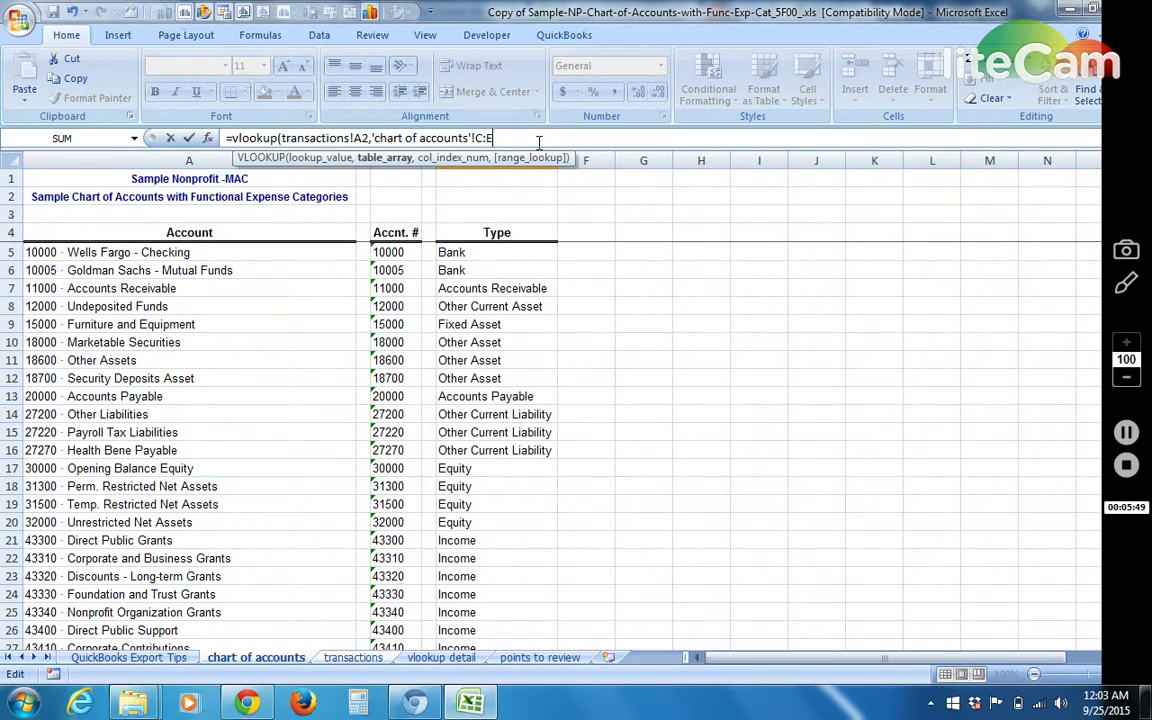
{"action": "type", "text": "3,false"}
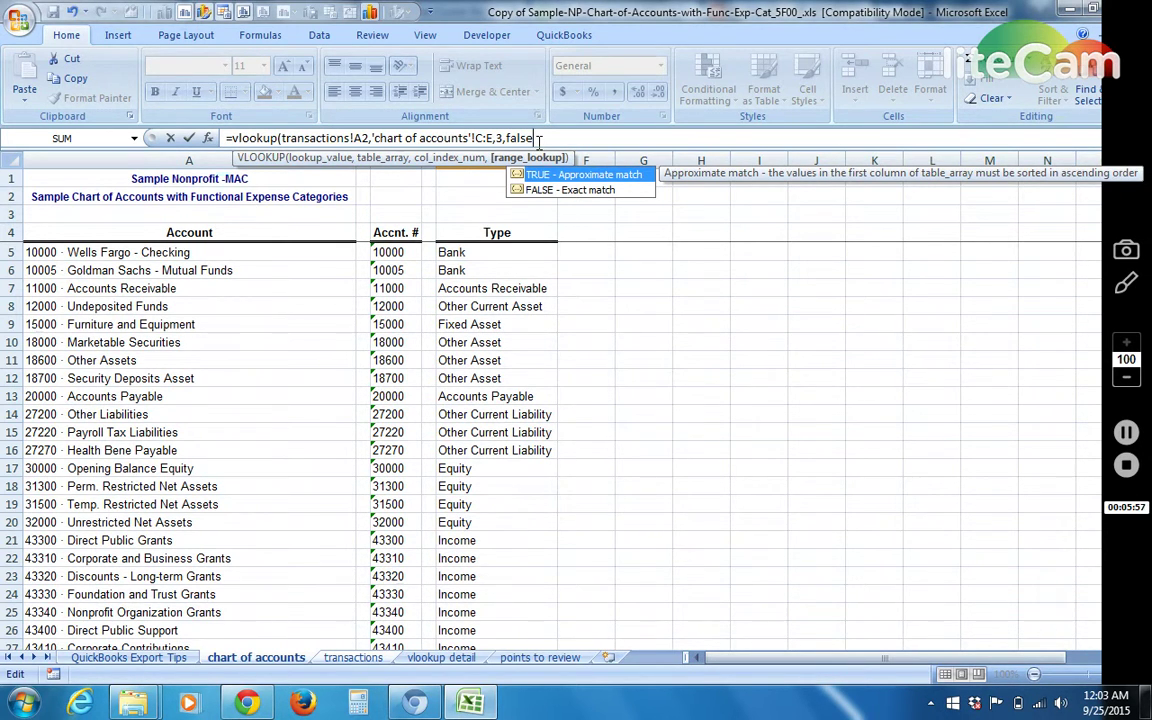
{"action": "type", "text": ")"}
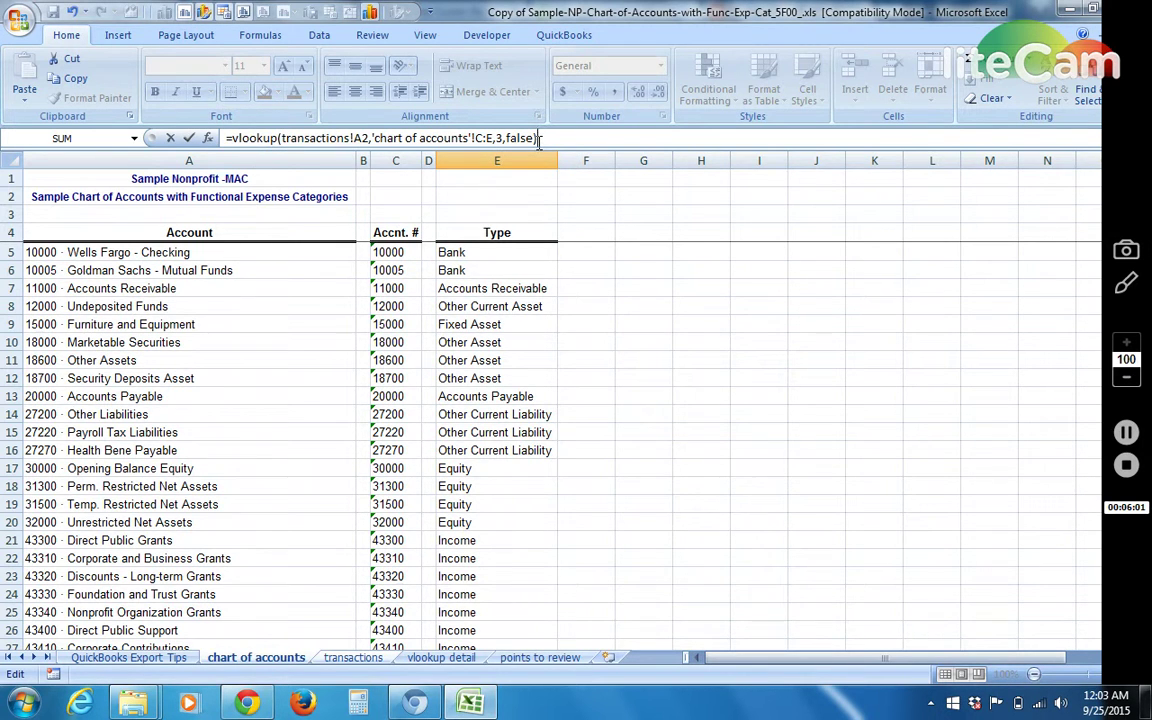
{"action": "key", "text": "Return"}
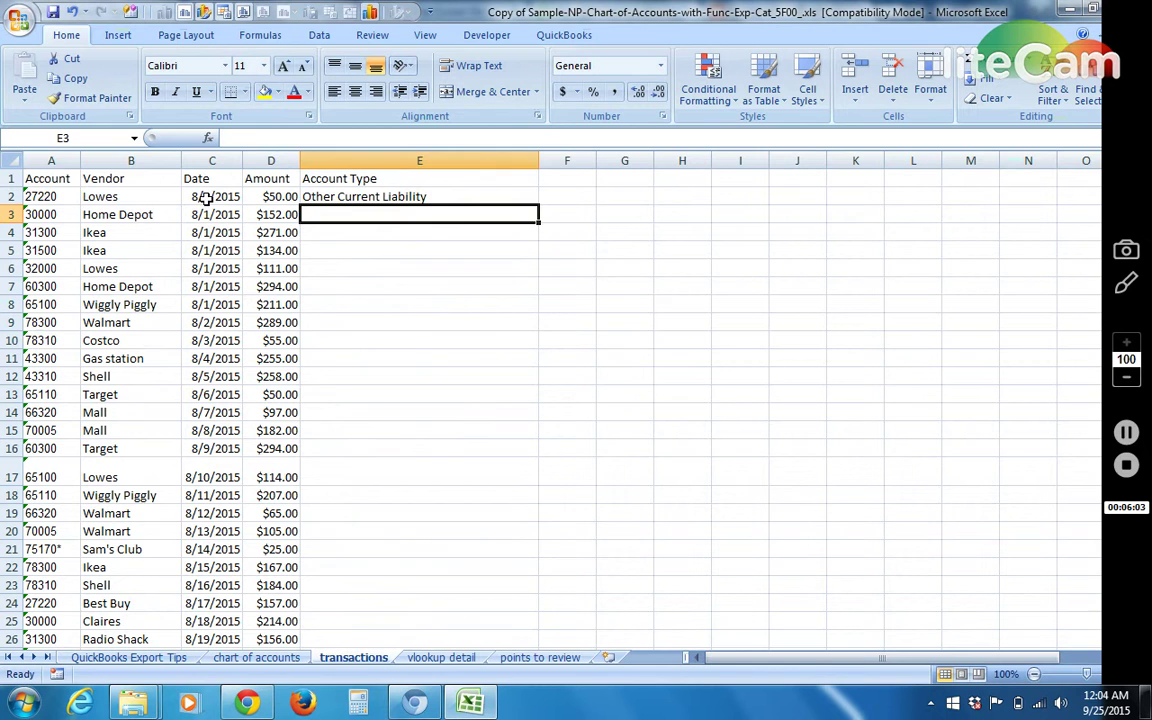
Check the Account Type in transactions row 2 against the type listed for Payroll Tax Liabilities in the chart of accounts
{"action": "left_click", "coordinate": [55, 196]}
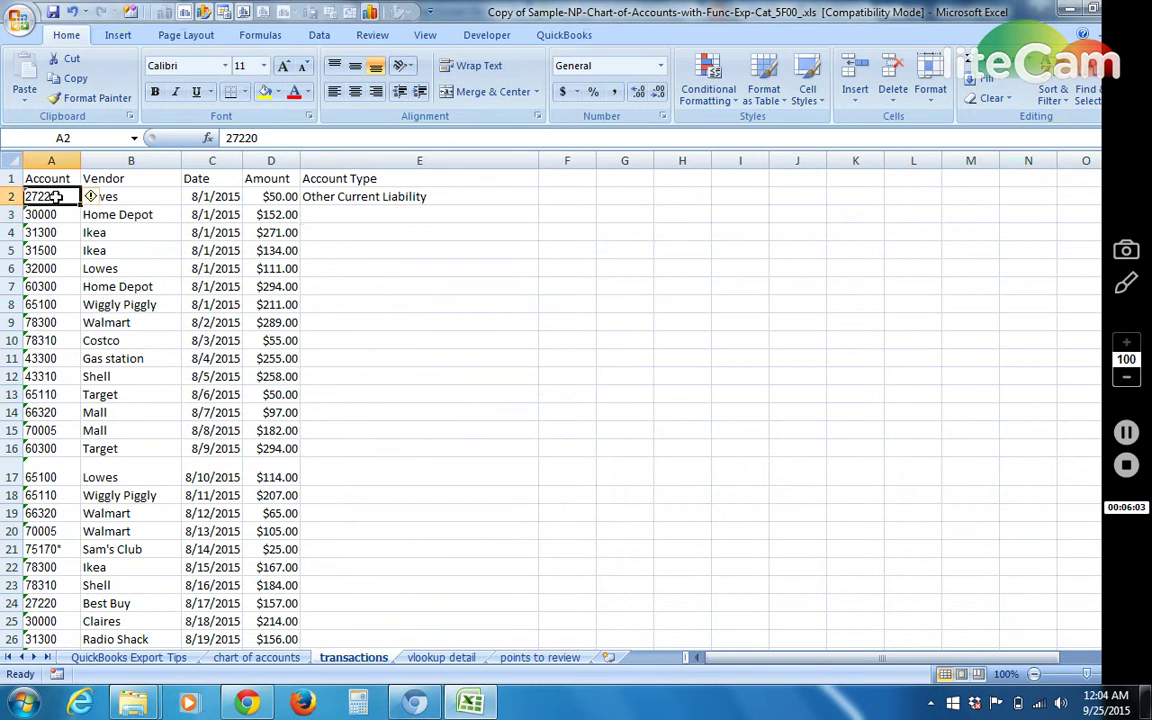
{"action": "left_click", "coordinate": [365, 196]}
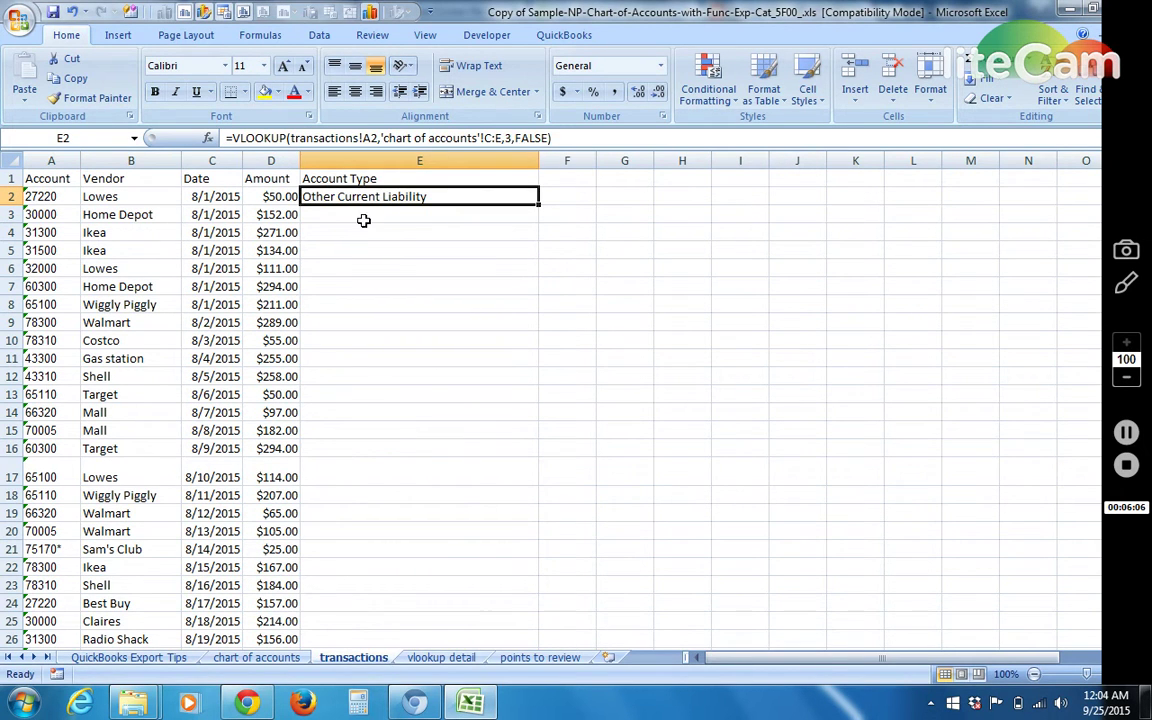
{"action": "left_click", "coordinate": [266, 658]}
{"action": "left_click", "coordinate": [385, 432]}
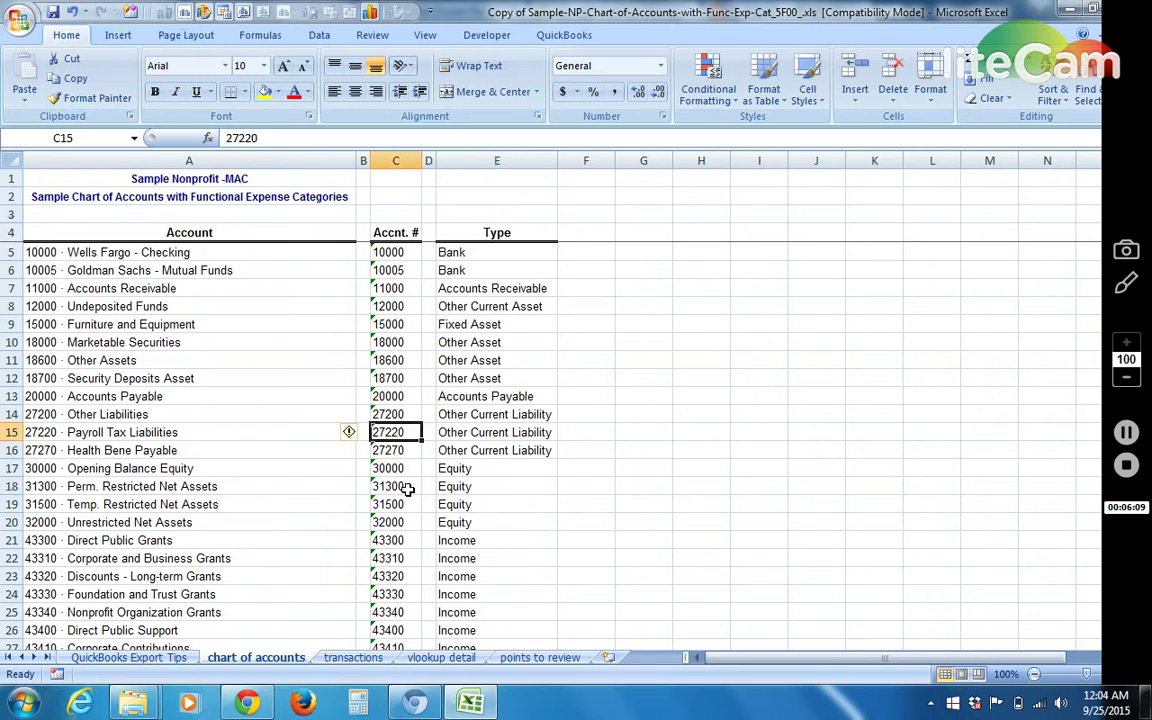
{"action": "left_click", "coordinate": [478, 434]}
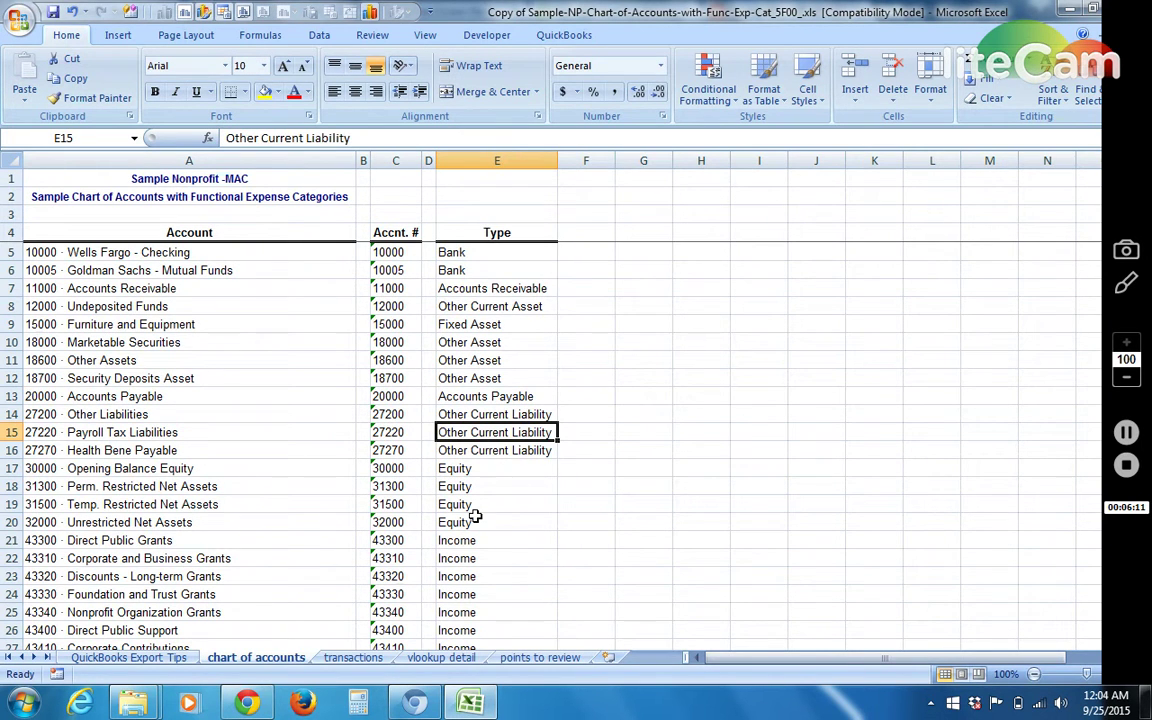
Fill the VLOOKUP formula from cell E2 of transactions down the Account Type column for all transaction rows
{"action": "left_click", "coordinate": [351, 659]}
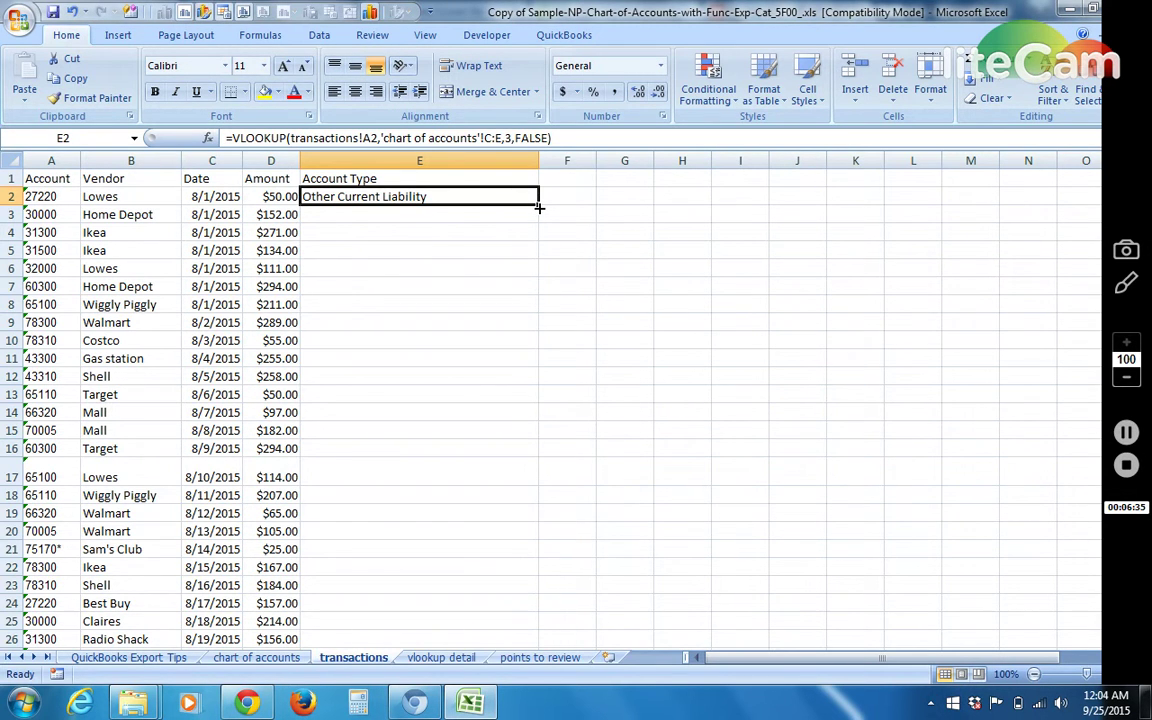
{"action": "double_click", "coordinate": [538, 207]}
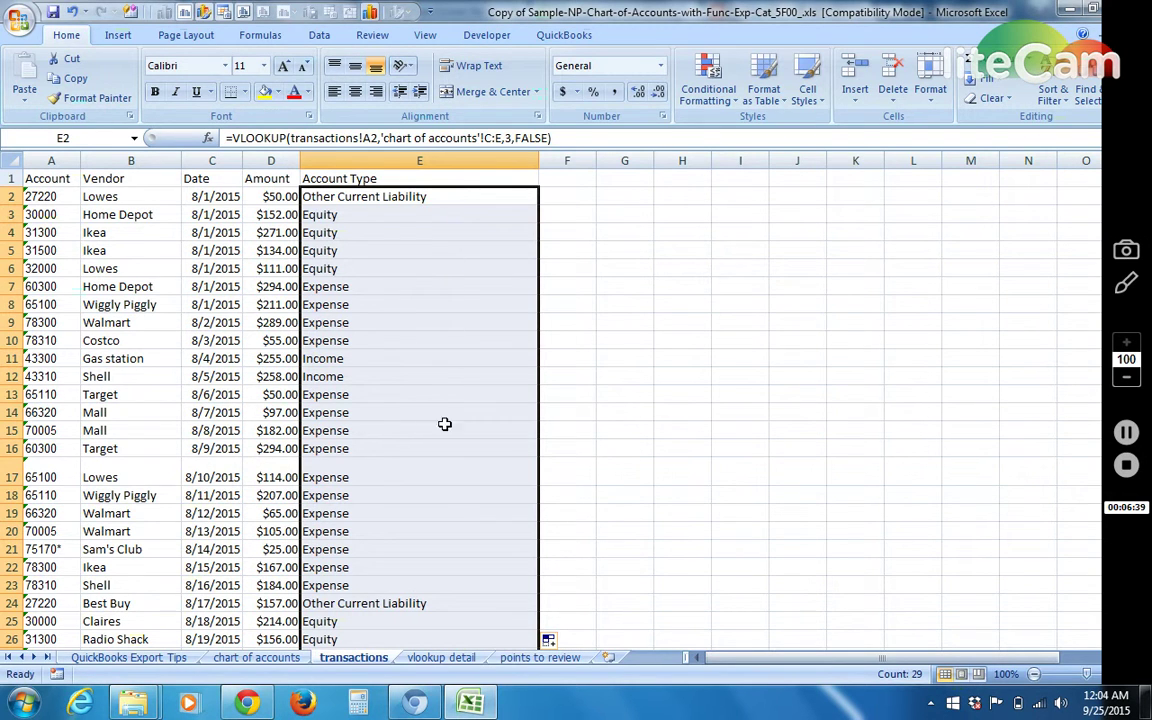
{"action": "left_click", "coordinate": [378, 304]}
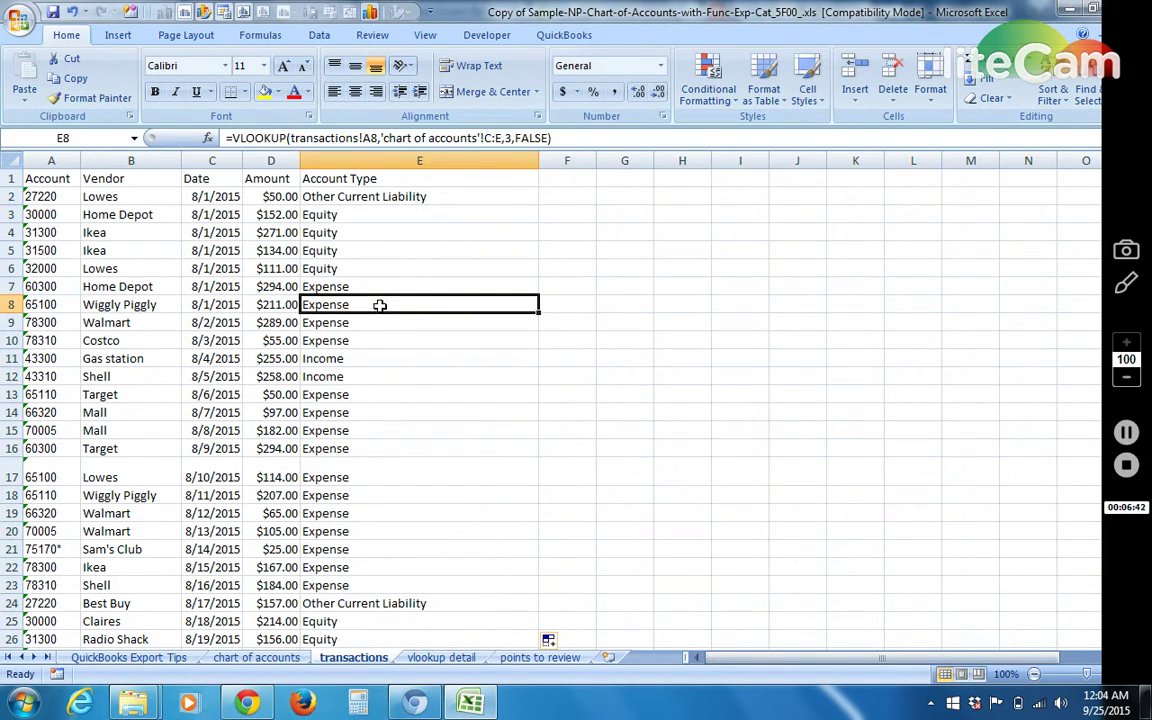
Examine the row 4 Ikea transaction's account and type, check Unrestricted Net Assets in the chart of accounts, and return to transactions cell E4
{"action": "left_click", "coordinate": [347, 232]}
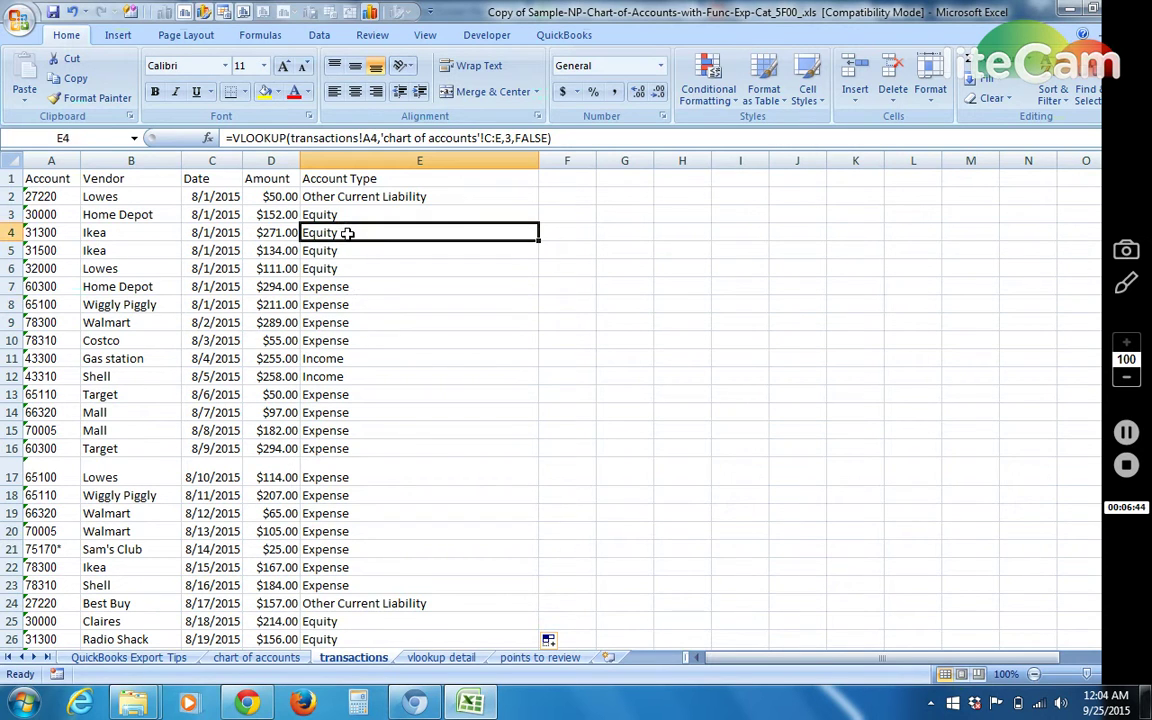
{"action": "left_click", "coordinate": [70, 233]}
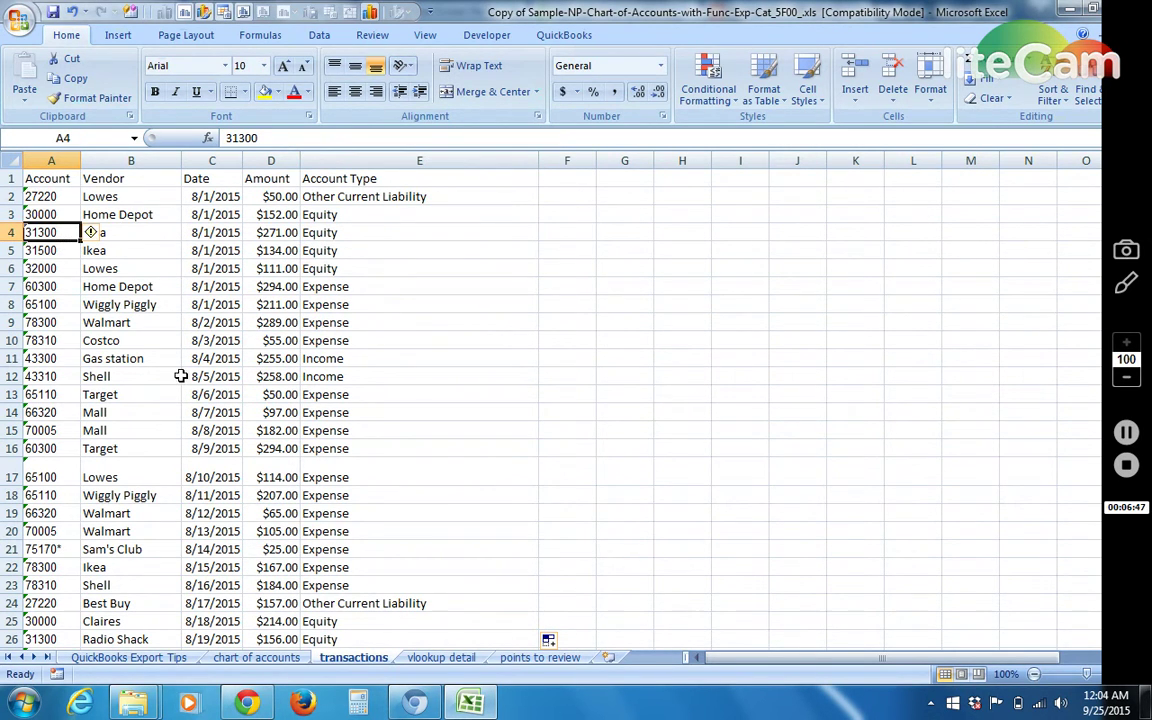
{"action": "left_click", "coordinate": [268, 654]}
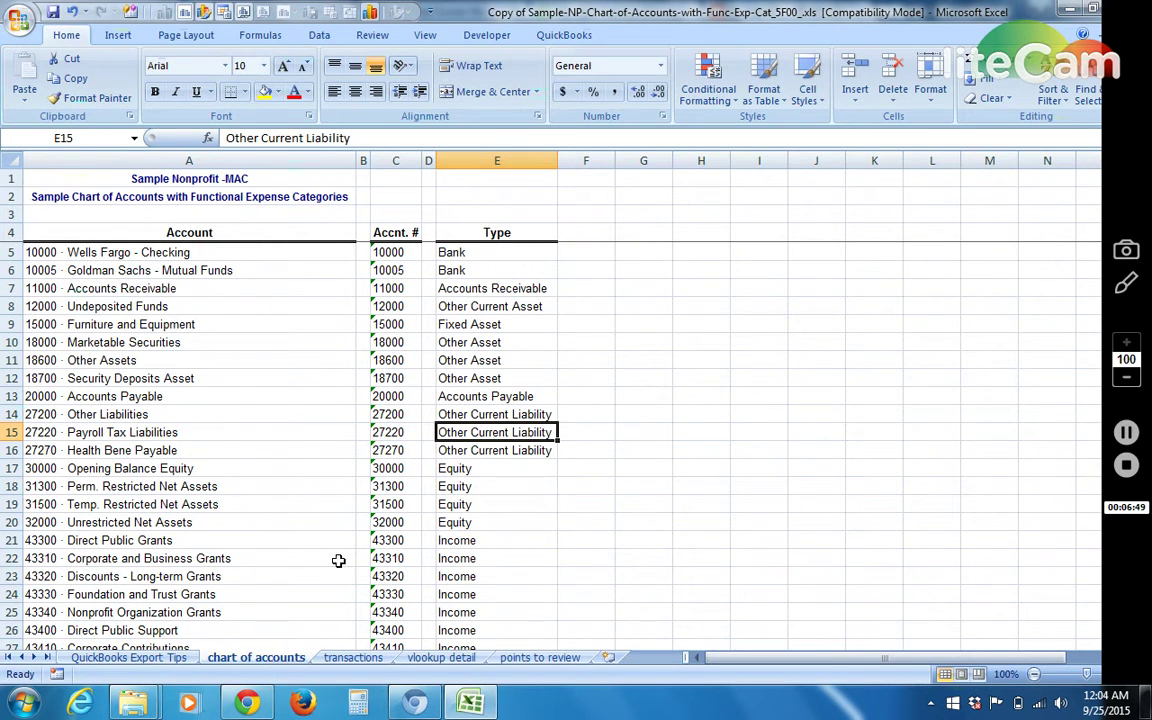
{"action": "left_click", "coordinate": [165, 520]}
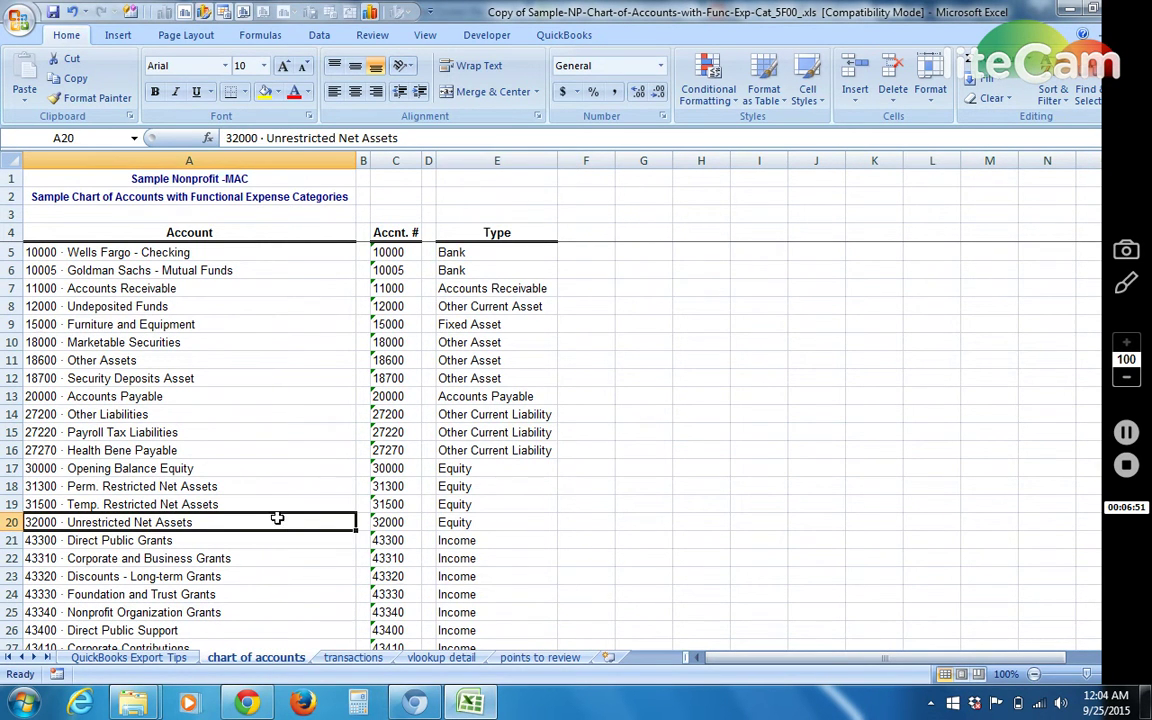
{"action": "left_click", "coordinate": [481, 519]}
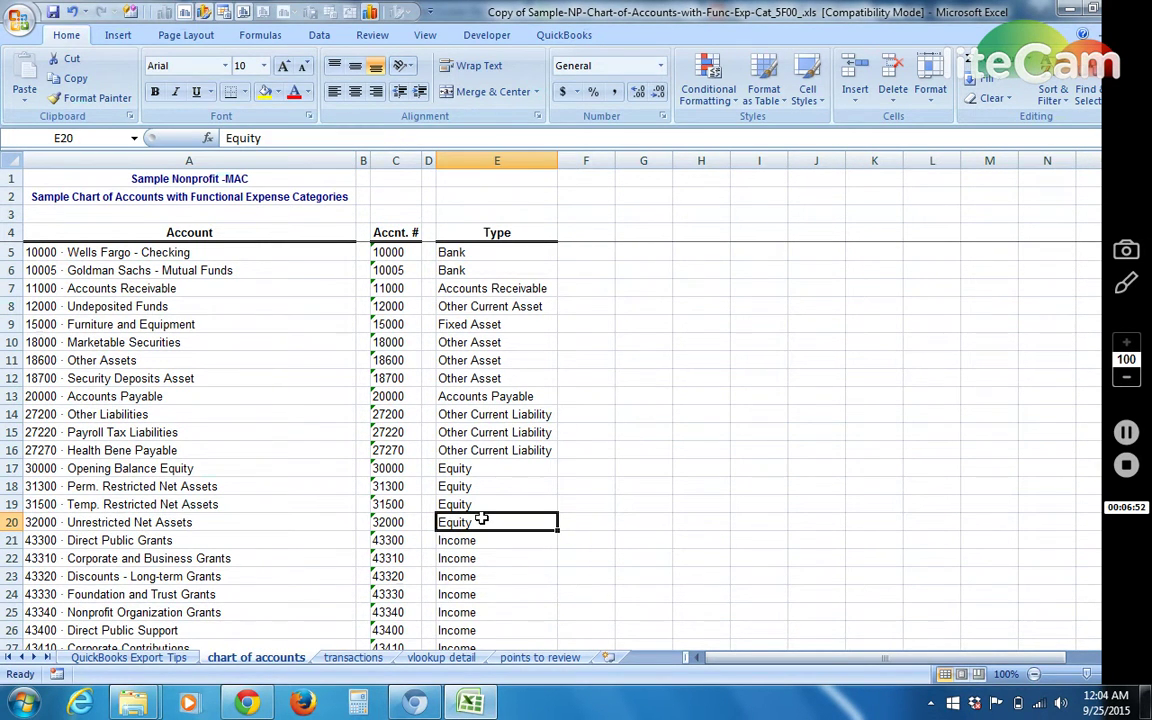
{"action": "left_click", "coordinate": [352, 657]}
{"action": "left_click", "coordinate": [416, 236]}
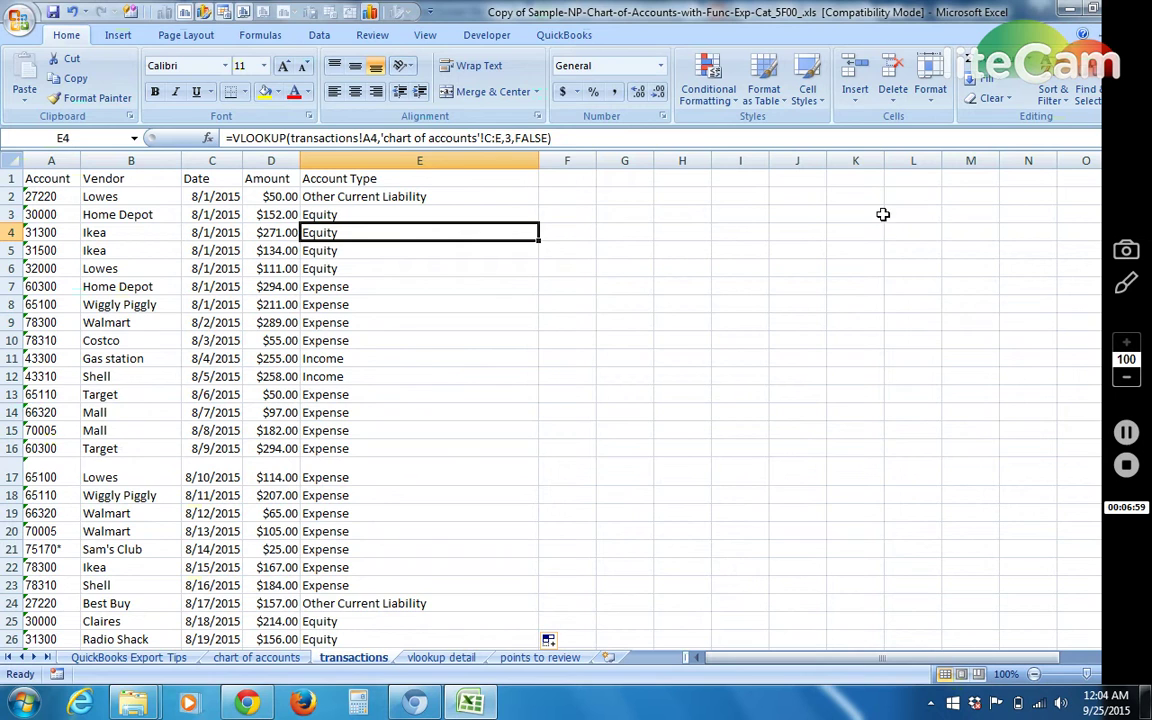
Examine the account numbers and the VLOOKUP results in the Account Type column across the transactions rows
{"action": "left_click_drag", "start_coordinate": [127, 330], "coordinate": [73, 609]}
{"action": "left_click", "coordinate": [68, 585]}
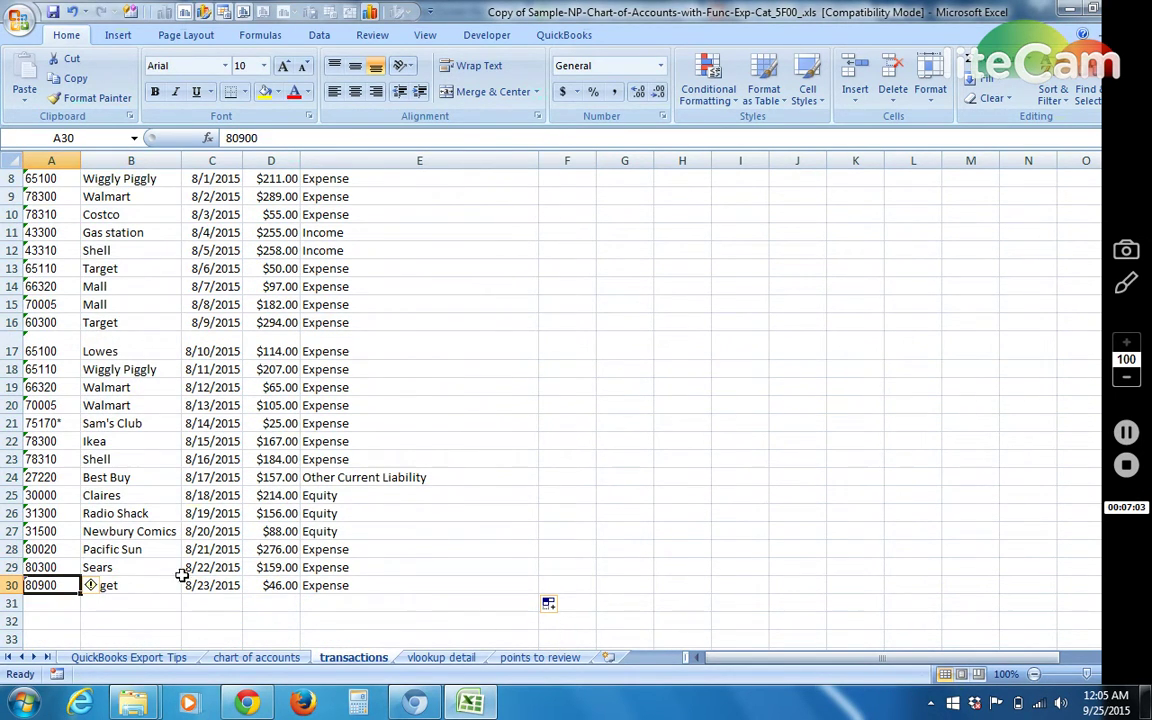
{"action": "left_click_drag", "start_coordinate": [422, 566], "coordinate": [429, 178]}
{"action": "left_click", "coordinate": [413, 234]}
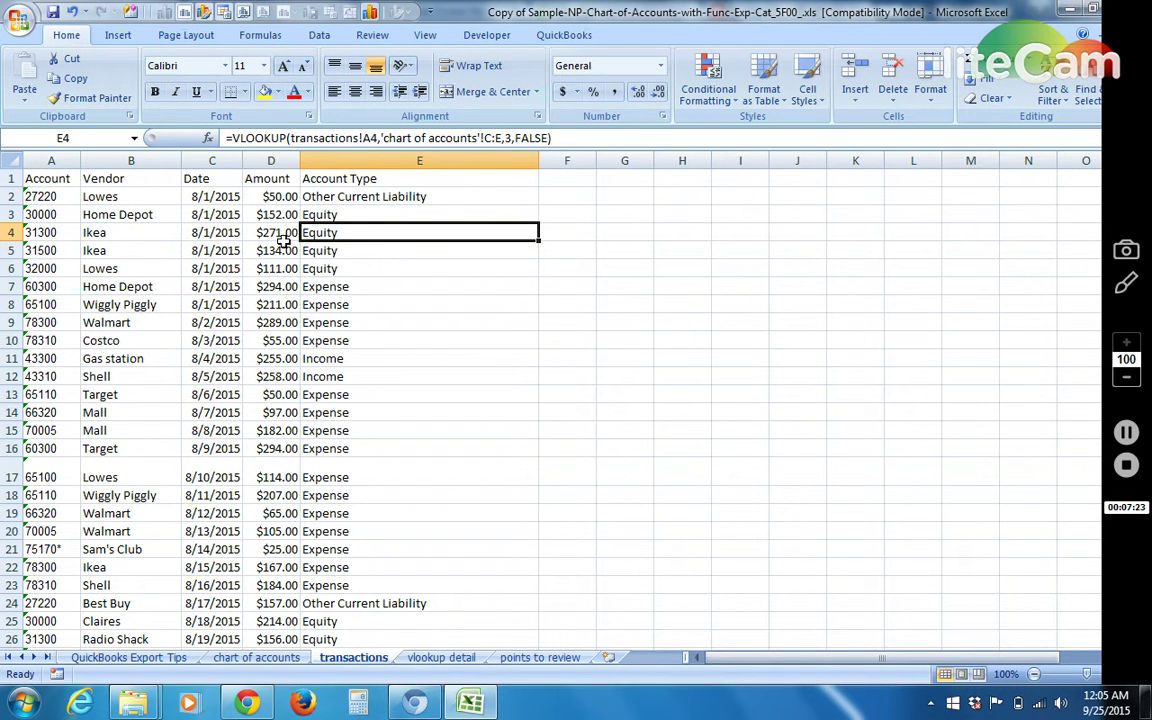
{"action": "left_click", "coordinate": [382, 158]}
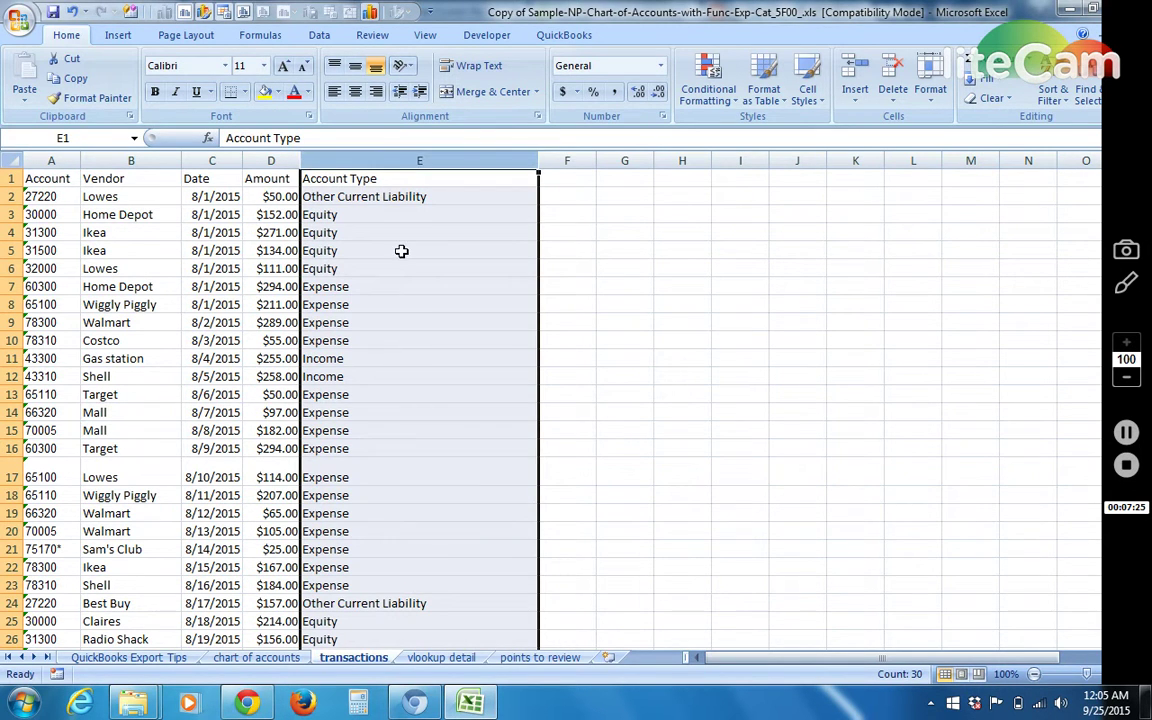
{"action": "left_click", "coordinate": [57, 232]}
{"action": "left_click", "coordinate": [352, 232]}
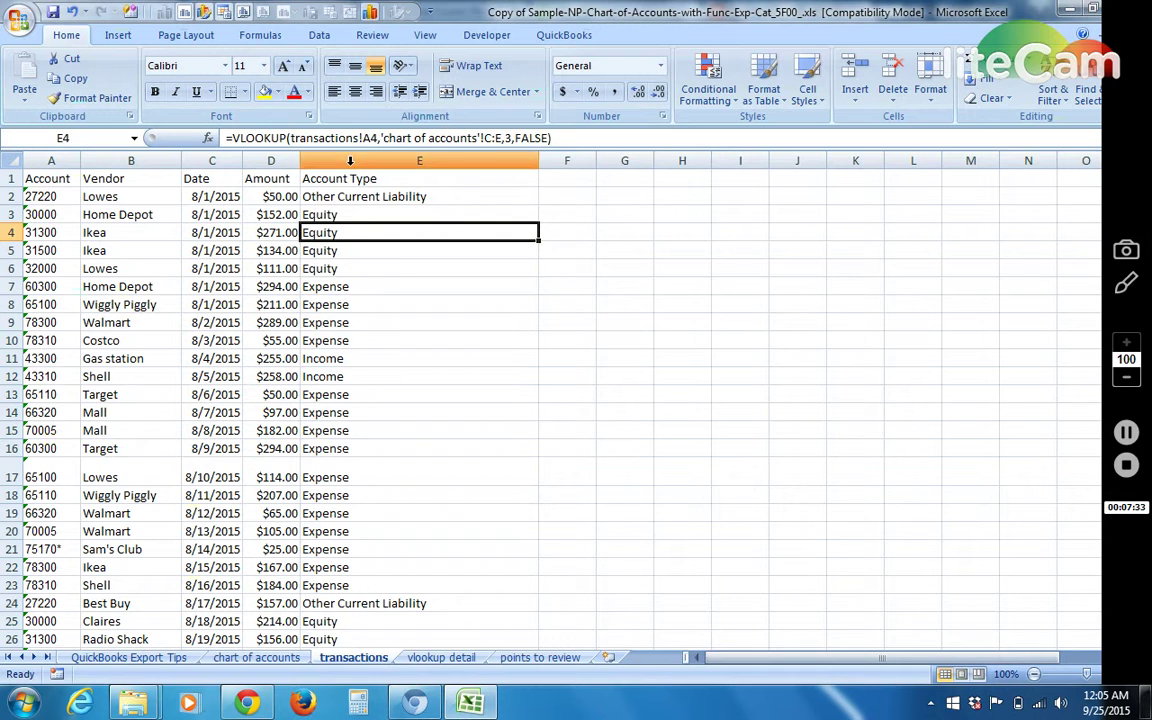
{"action": "left_click", "coordinate": [338, 341]}
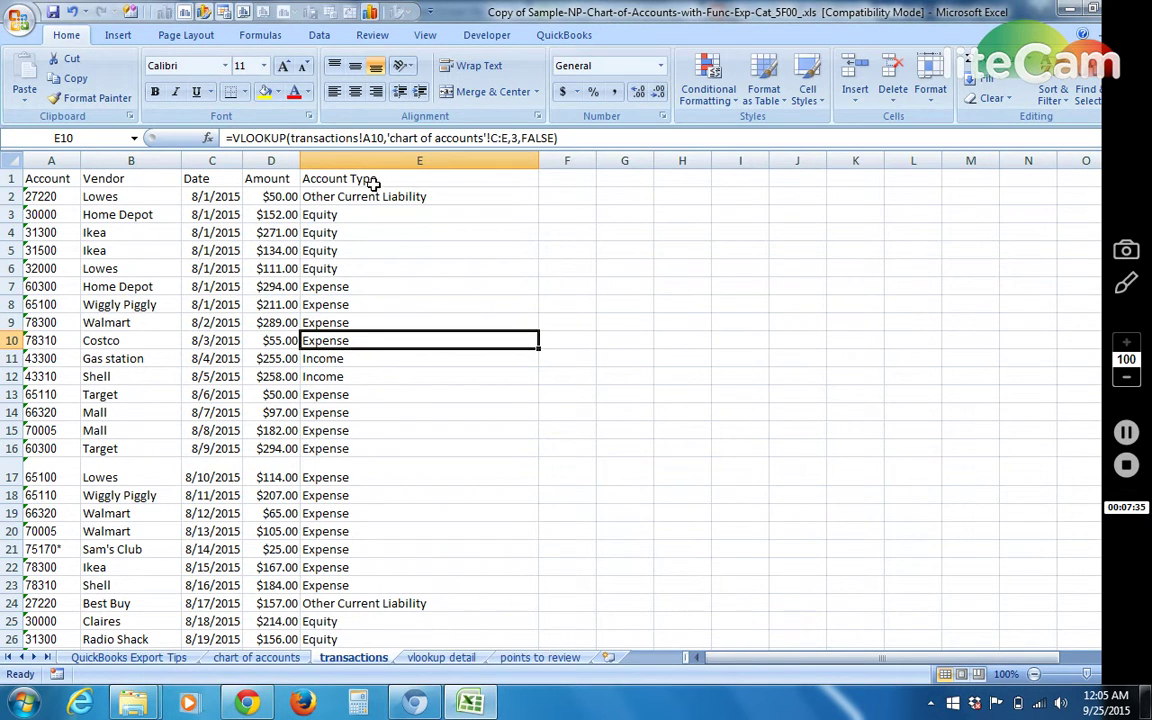
Insert a PivotTable on a new worksheet from the Amount and Account Type columns of transactions
{"action": "left_click", "coordinate": [353, 160]}
{"action": "left_click_drag", "start_coordinate": [353, 160], "coordinate": [268, 160]}
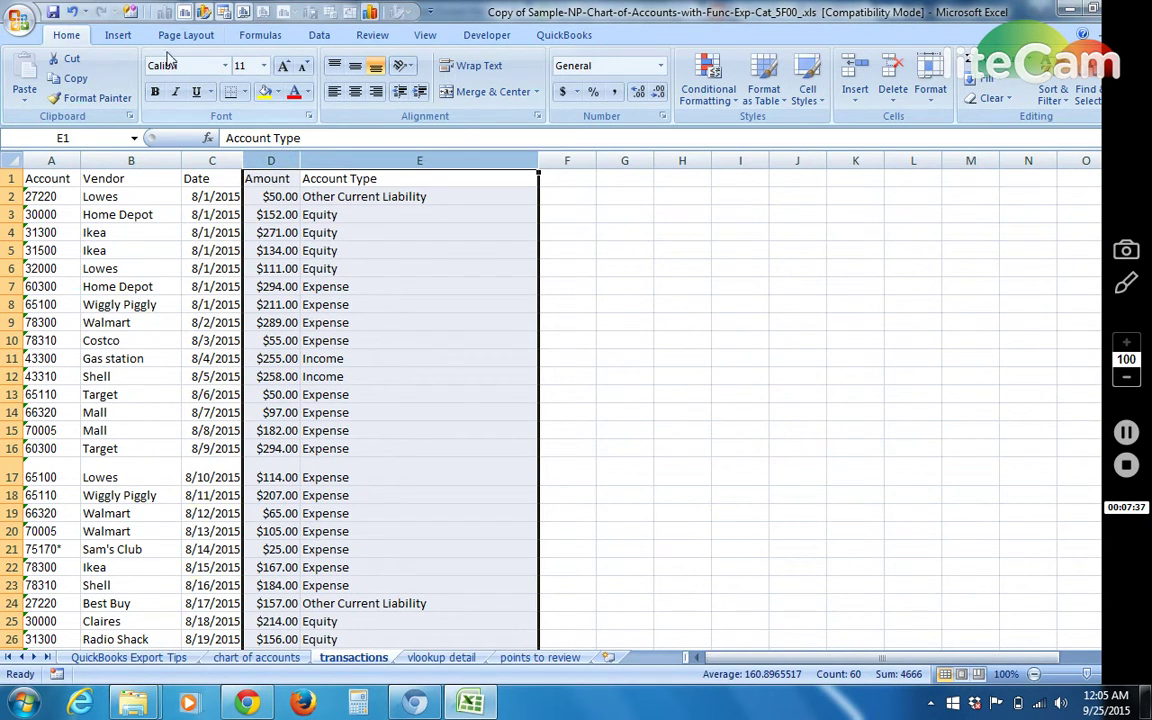
{"action": "left_click", "coordinate": [118, 37]}
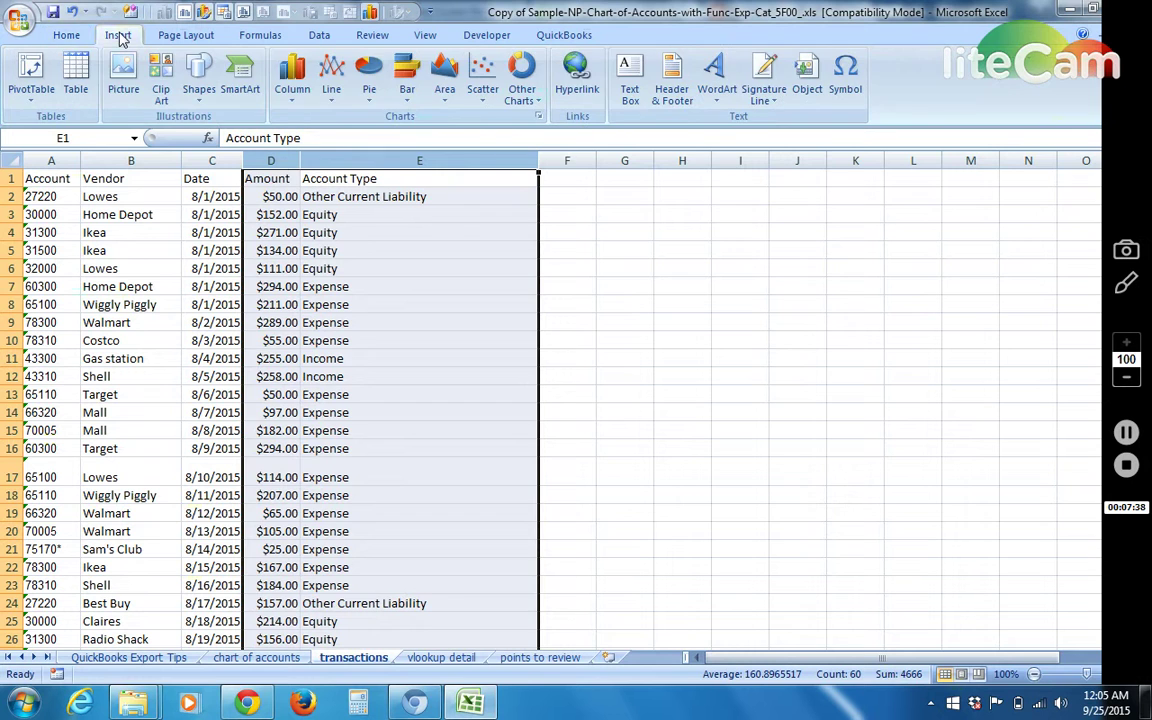
{"action": "left_click", "coordinate": [30, 68]}
{"action": "left_click", "coordinate": [494, 548]}
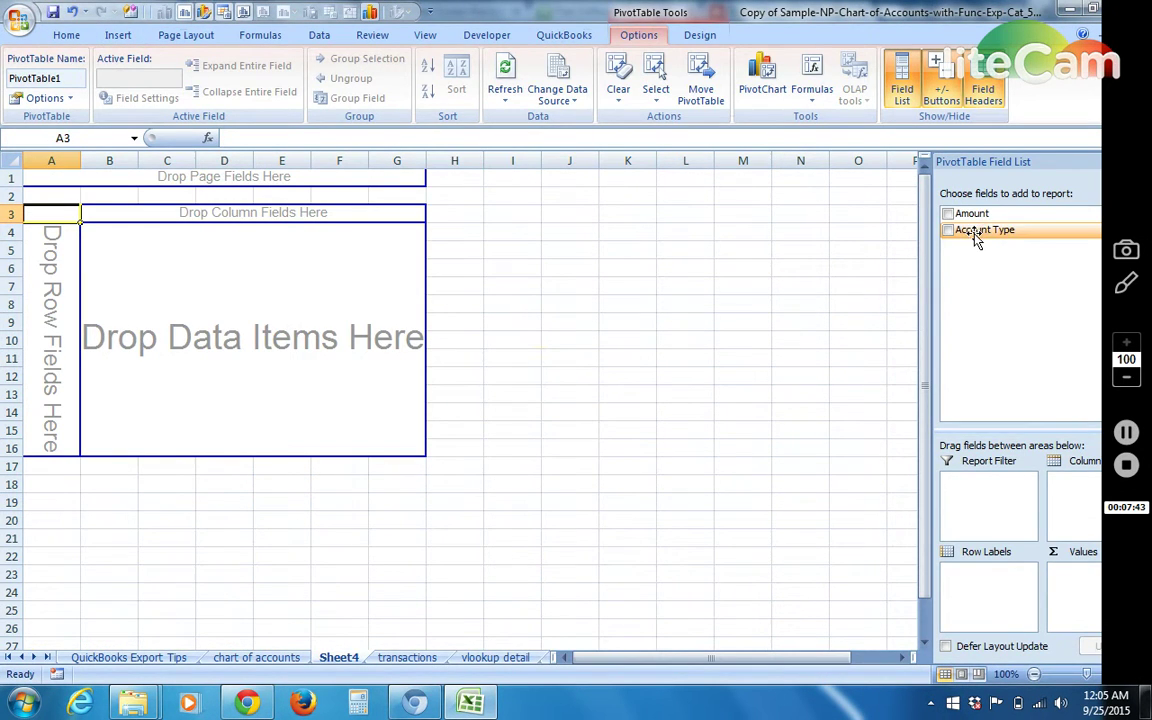
Set Account Type as the PivotTable's row labels and Amount as its values, summarized by Sum
{"action": "left_click_drag", "start_coordinate": [985, 230], "coordinate": [972, 592]}
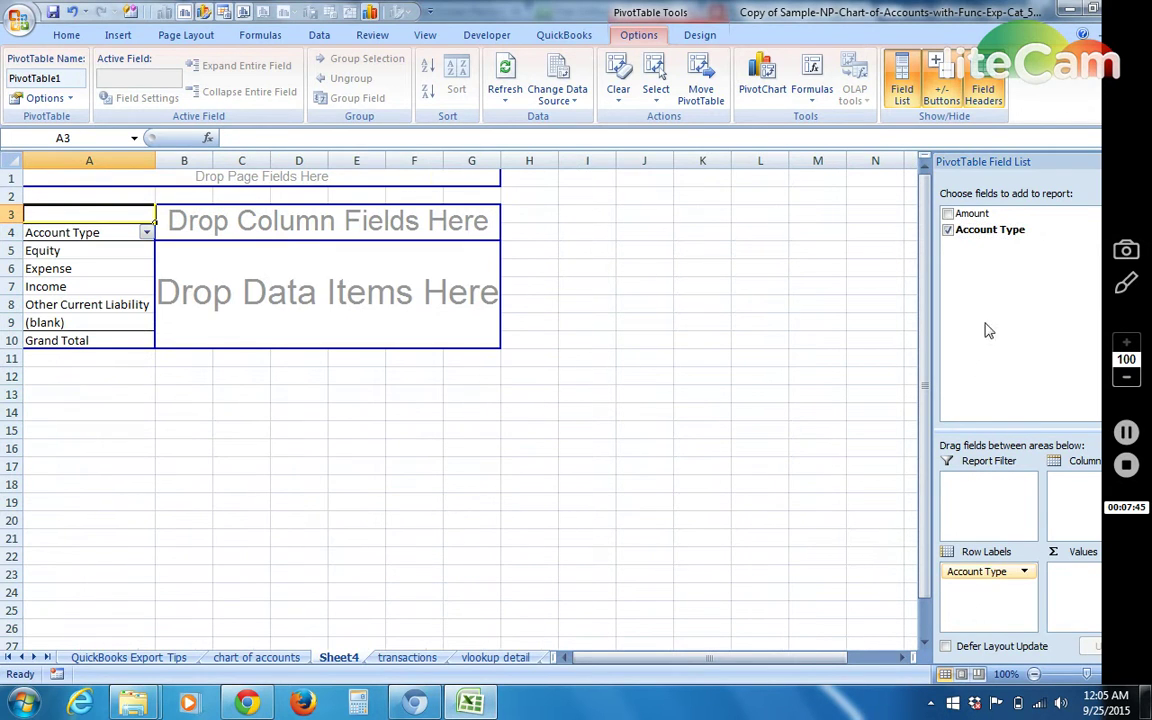
{"action": "left_click_drag", "start_coordinate": [982, 217], "coordinate": [1075, 580]}
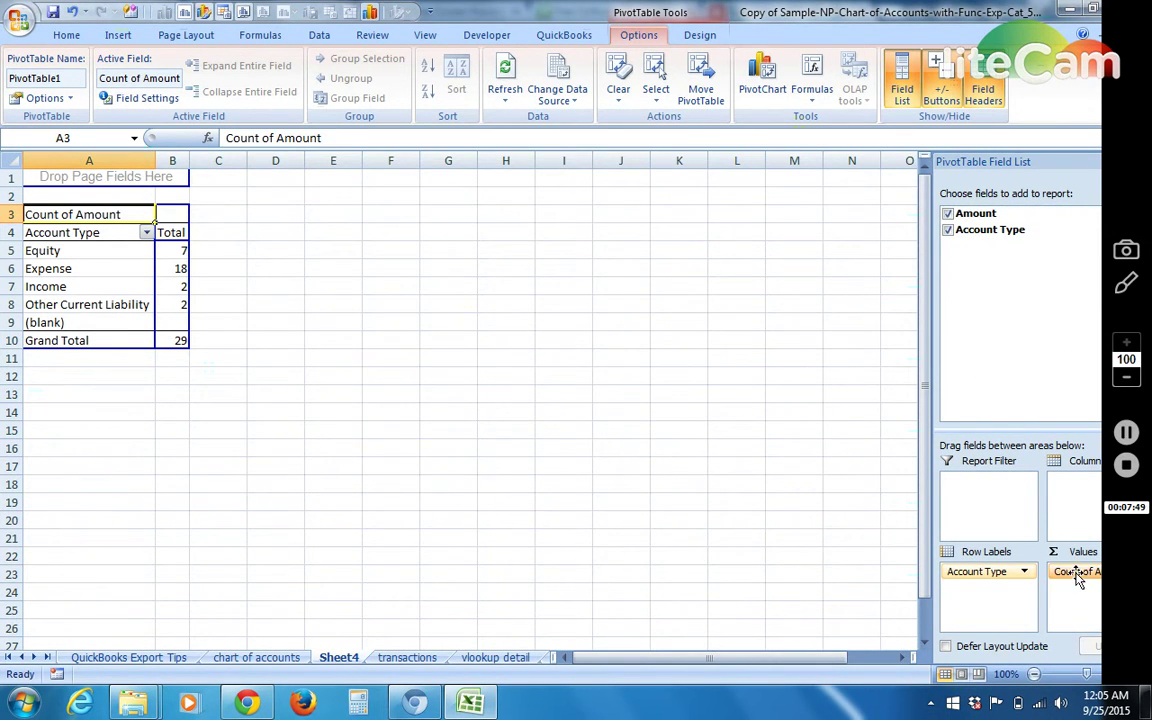
{"action": "left_click", "coordinate": [1077, 576]}
{"action": "left_click", "coordinate": [1068, 553]}
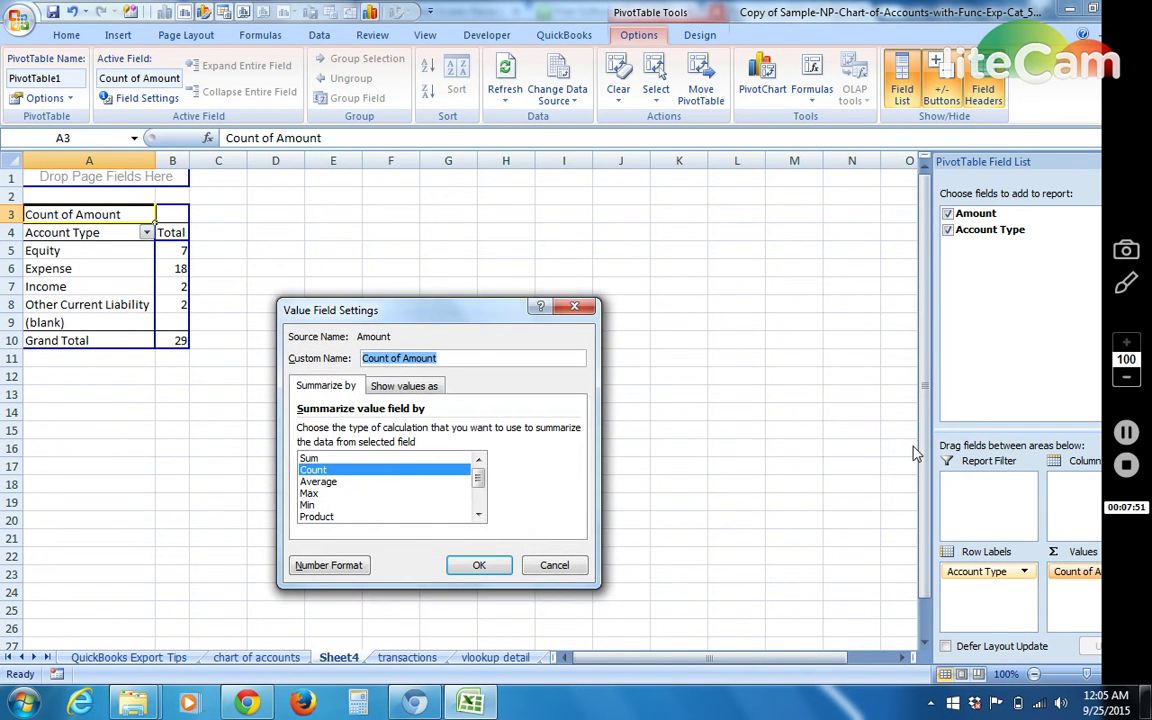
{"action": "left_click", "coordinate": [313, 457]}
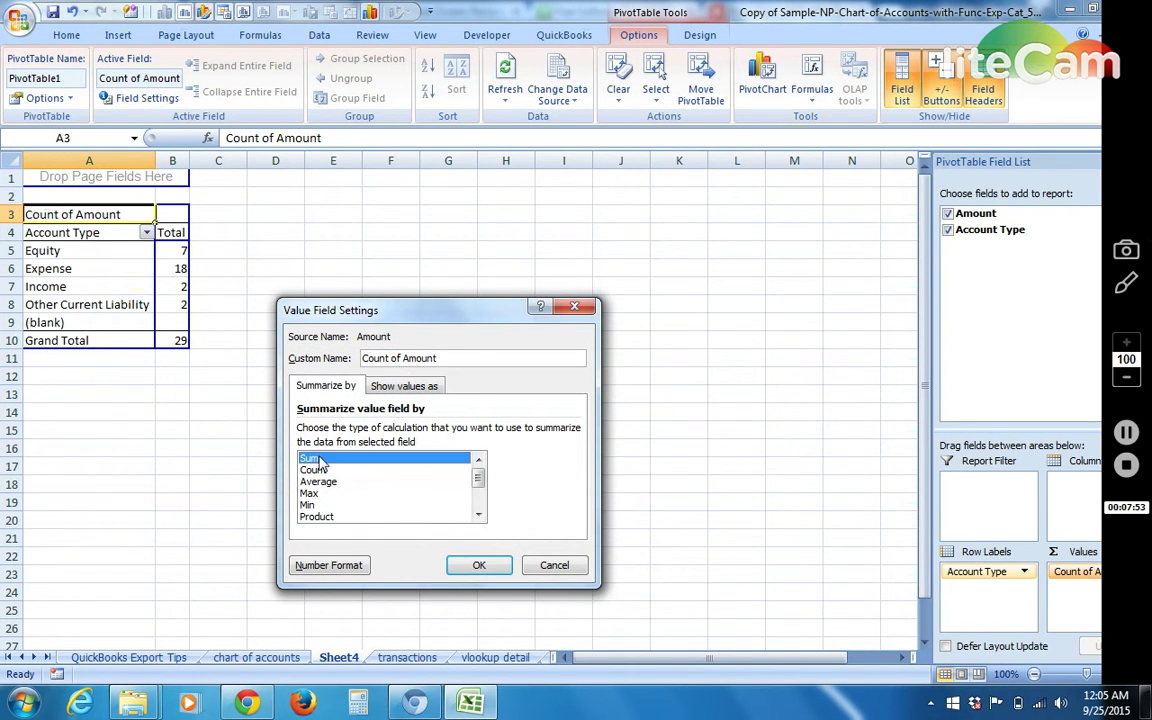
{"action": "left_click", "coordinate": [472, 563]}
Review the PivotTable totals for each account type, and look back over the chart of accounts and the transactions formulas
{"action": "left_click", "coordinate": [213, 265]}
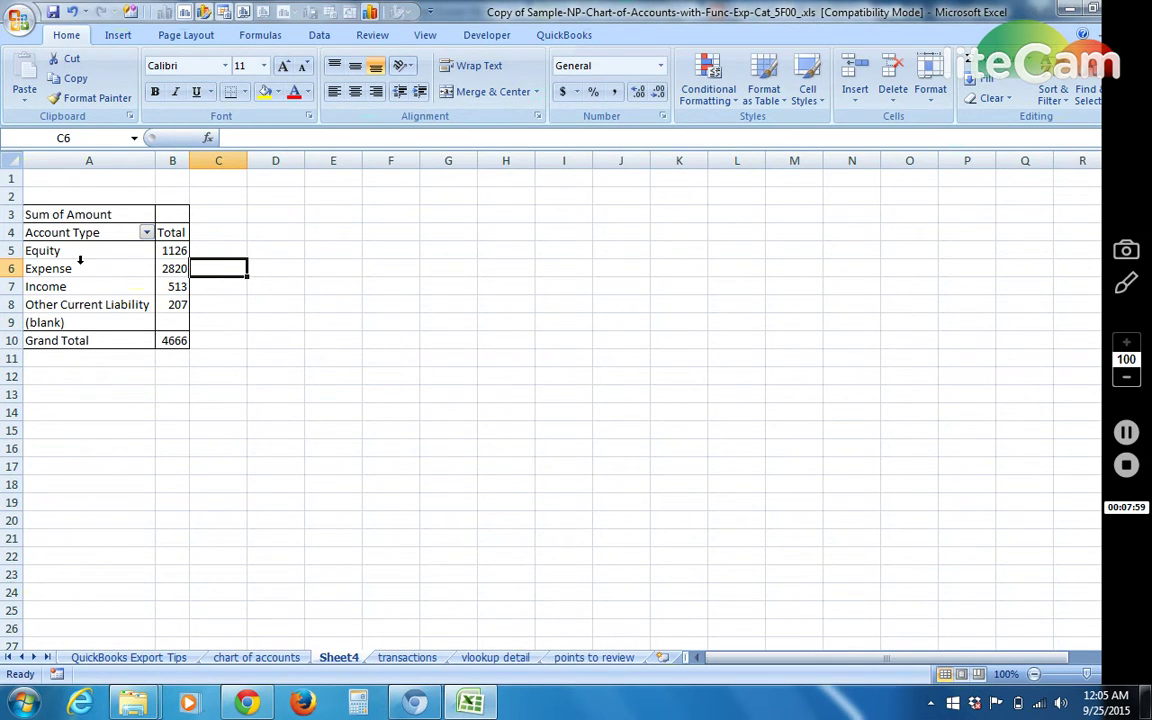
{"action": "left_click", "coordinate": [223, 251]}
{"action": "left_click", "coordinate": [219, 291]}
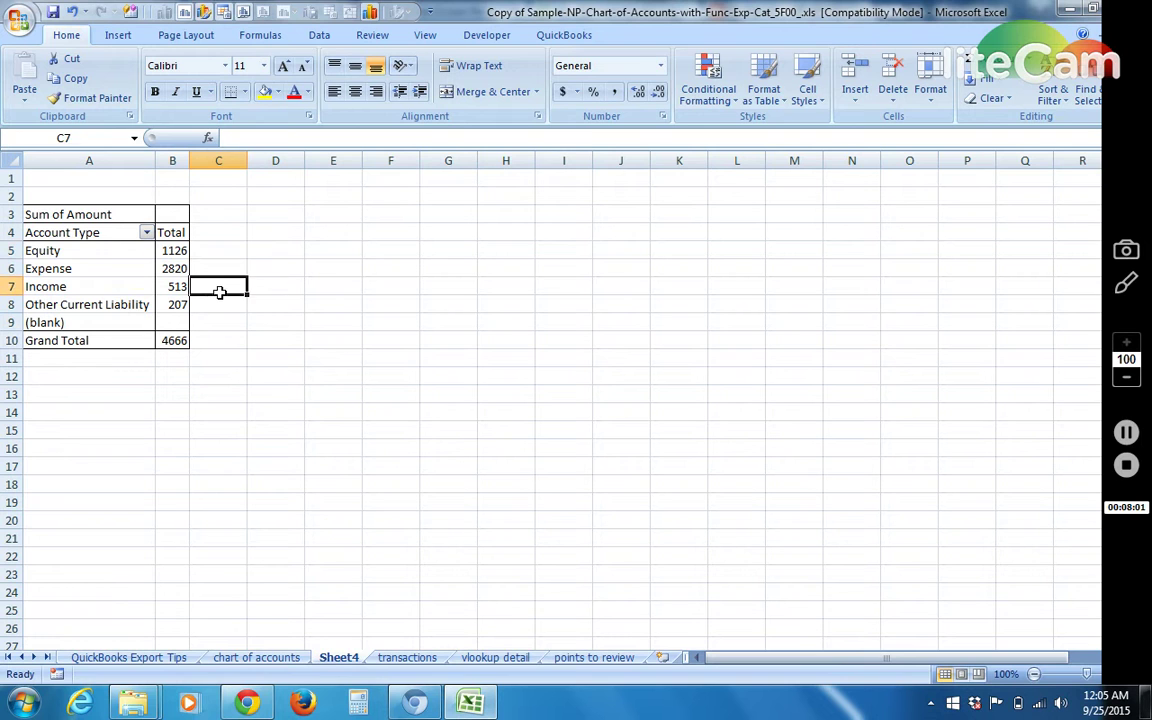
{"action": "left_click", "coordinate": [209, 310]}
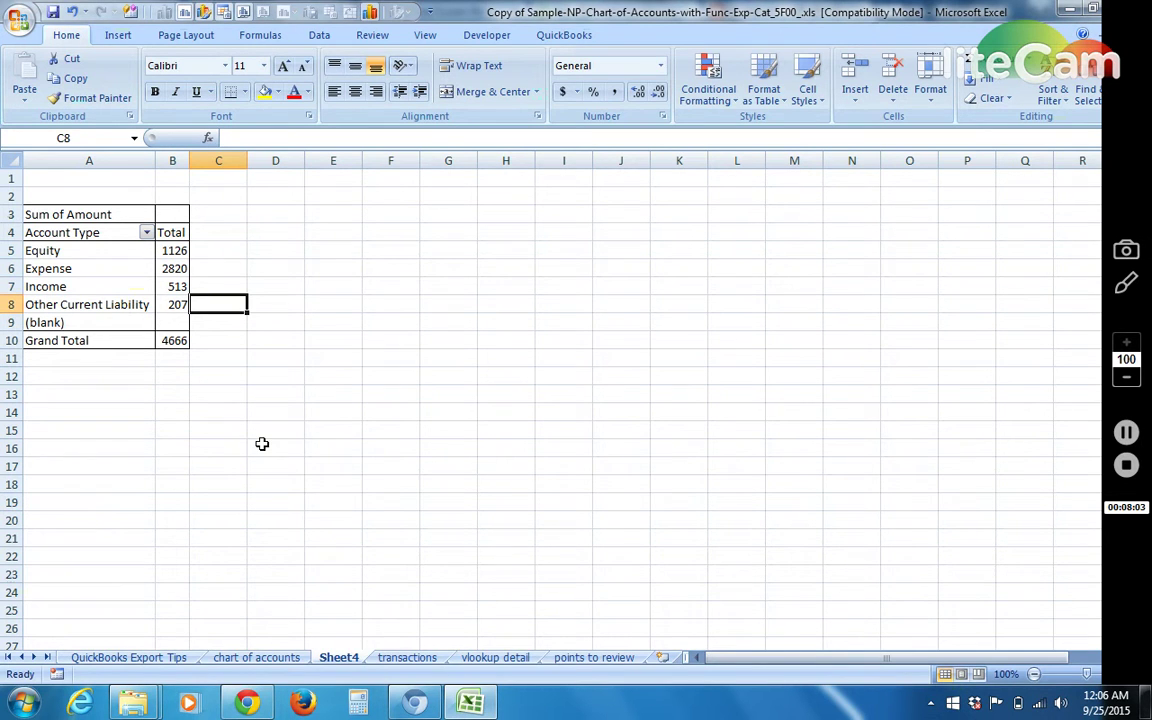
{"action": "left_click", "coordinate": [262, 657]}
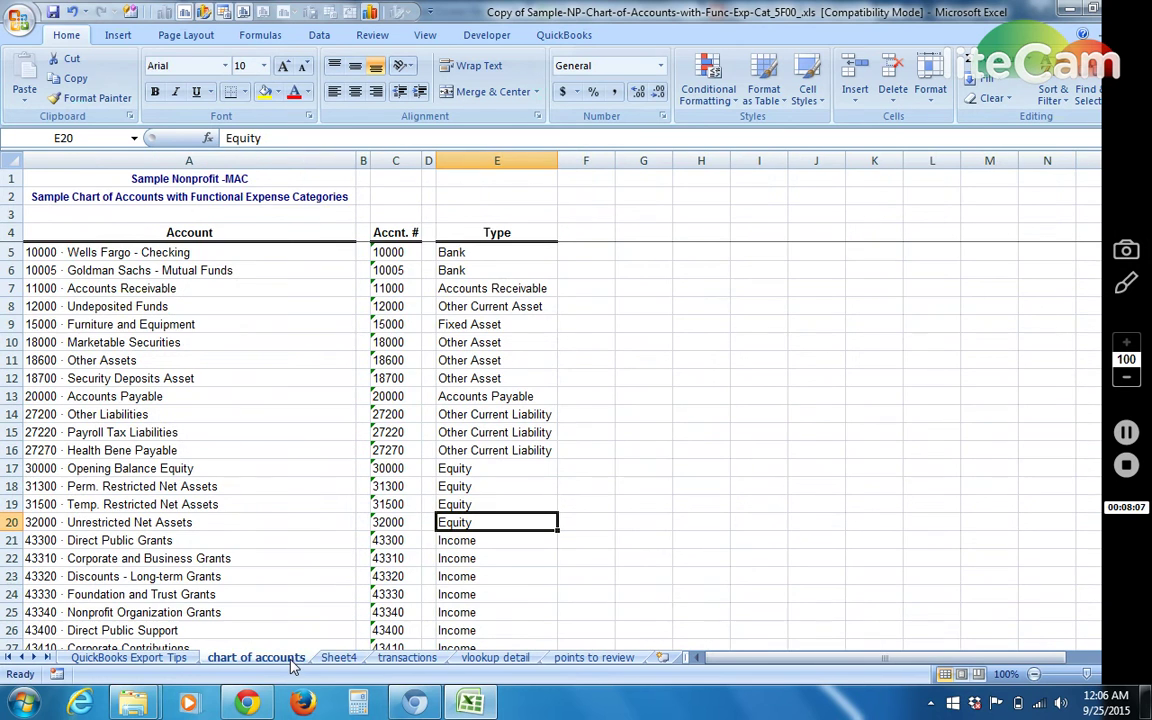
{"action": "left_click", "coordinate": [405, 657]}
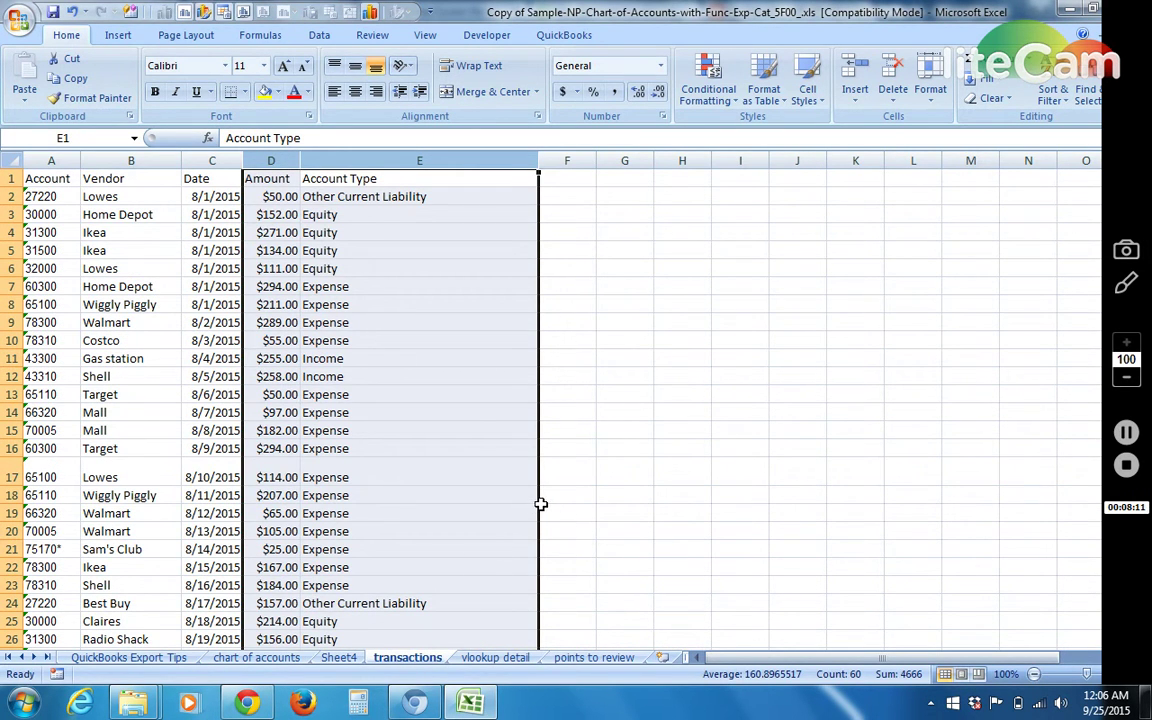
{"action": "left_click", "coordinate": [487, 378]}
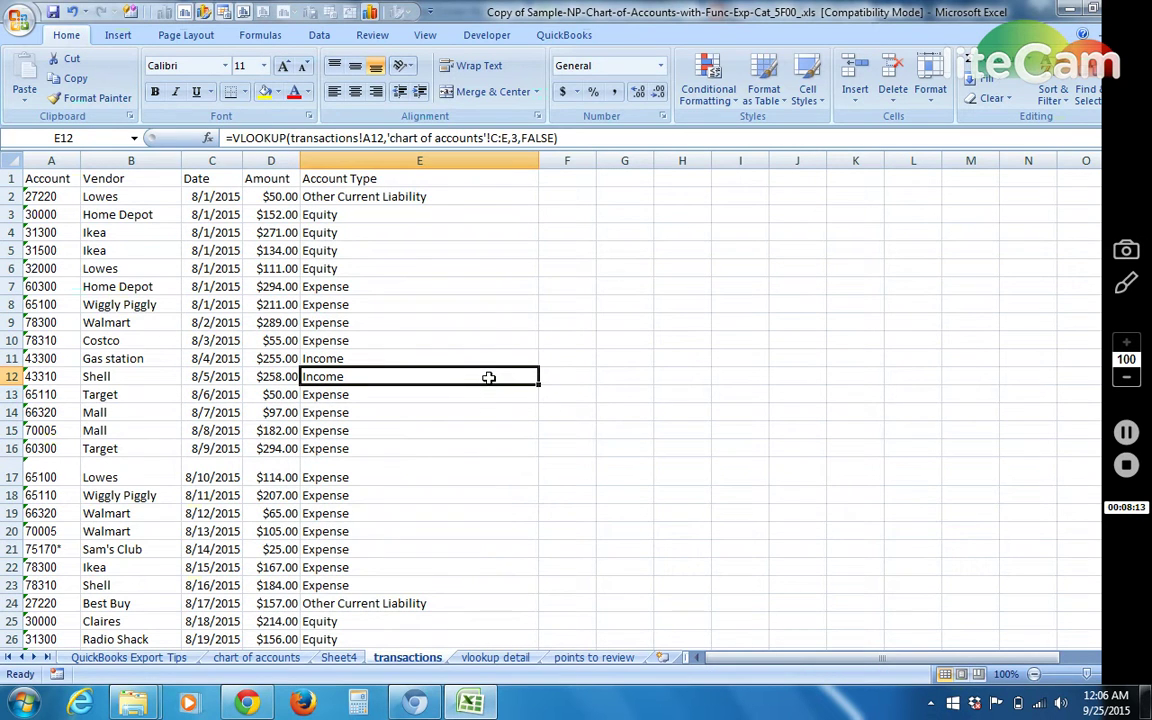
{"action": "left_click", "coordinate": [381, 230]}
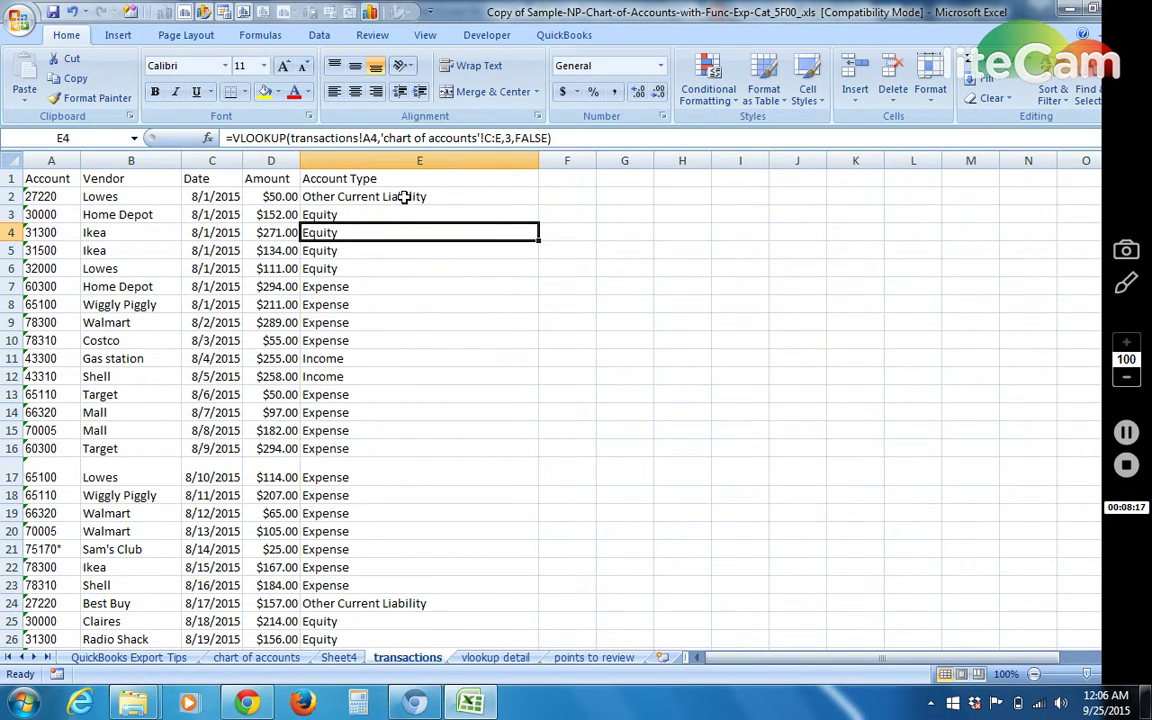
Clear the contents of the Account Type column in transactions from E2 down, keeping the header
{"action": "left_click_drag", "start_coordinate": [404, 197], "coordinate": [352, 715]}
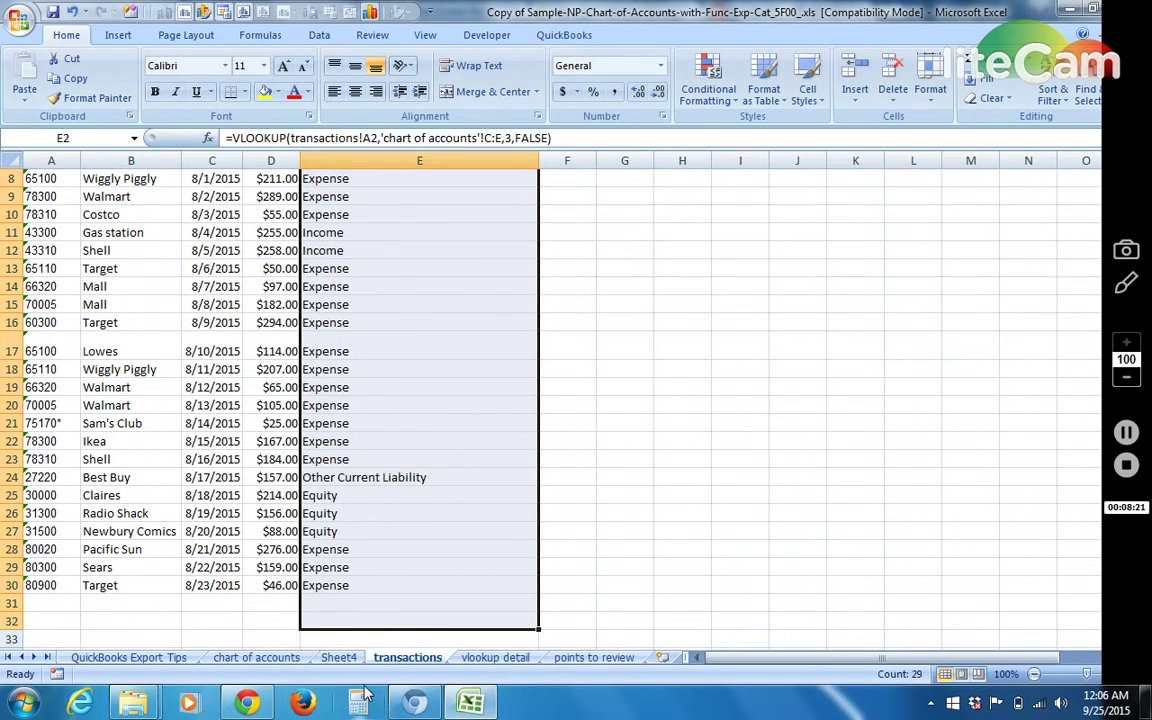
{"action": "right_click", "coordinate": [387, 592]}
{"action": "left_click", "coordinate": [455, 440]}
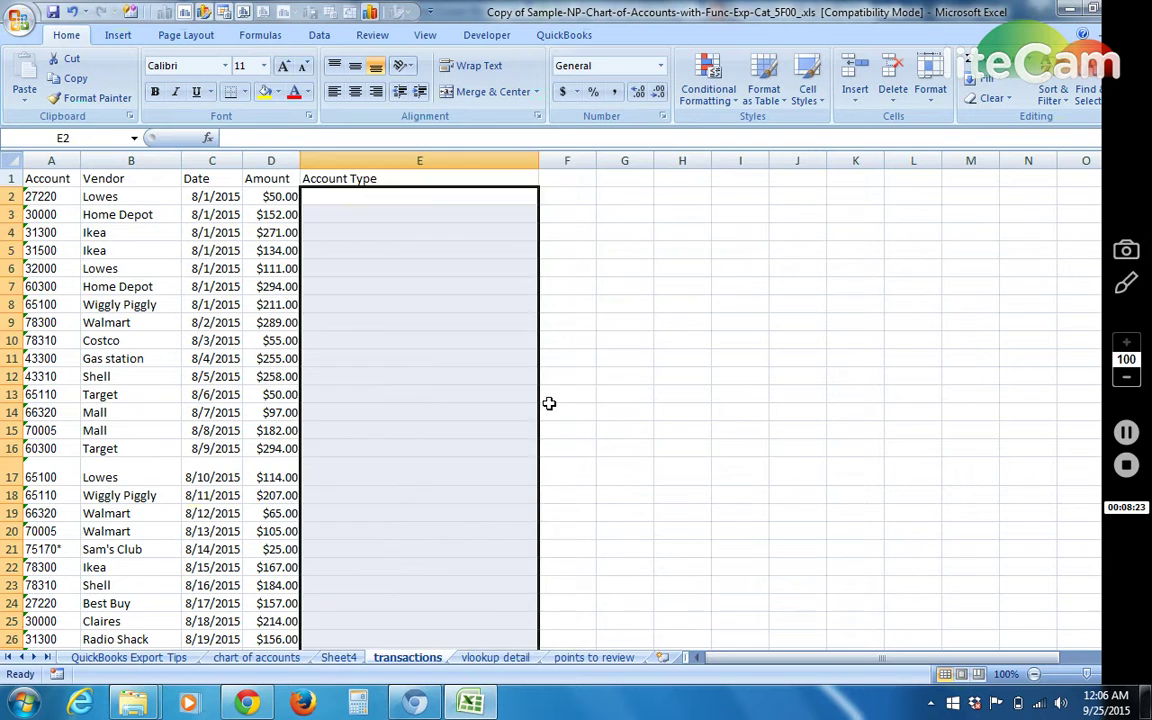
{"action": "left_click_drag", "start_coordinate": [567, 412], "coordinate": [567, 196]}
Start a VLOOKUP formula in transactions cell E2 with A2 as the lookup value
{"action": "left_click", "coordinate": [373, 198]}
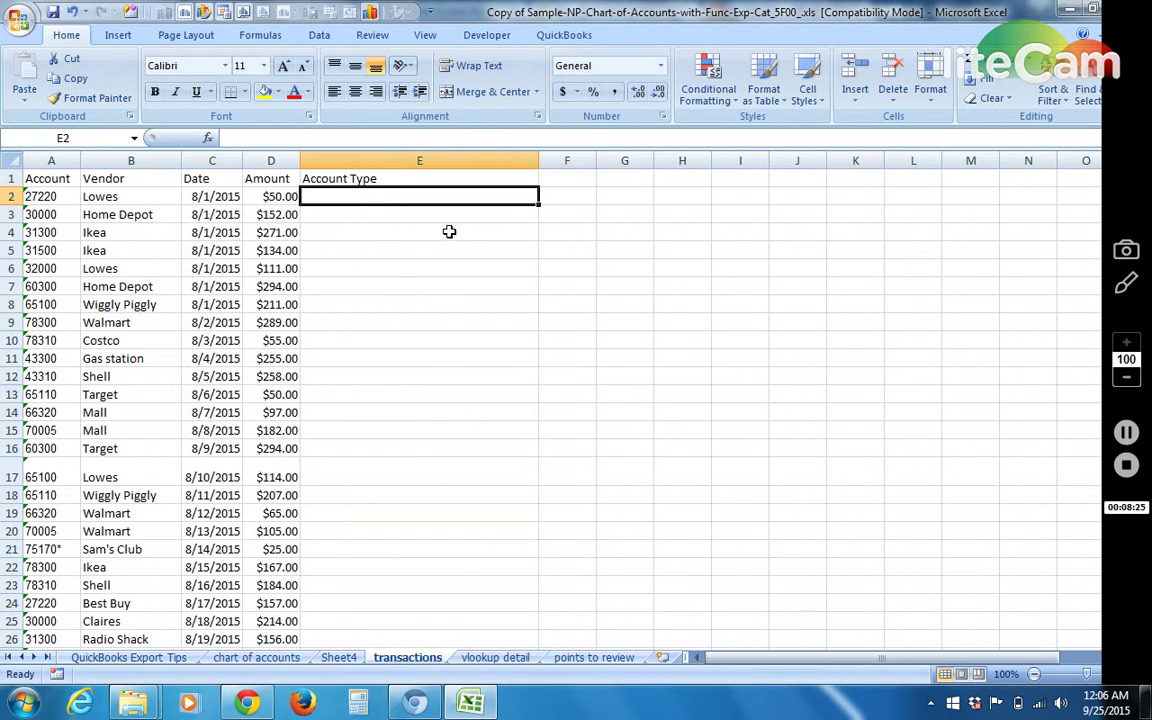
{"action": "type", "text": "=vloo"}
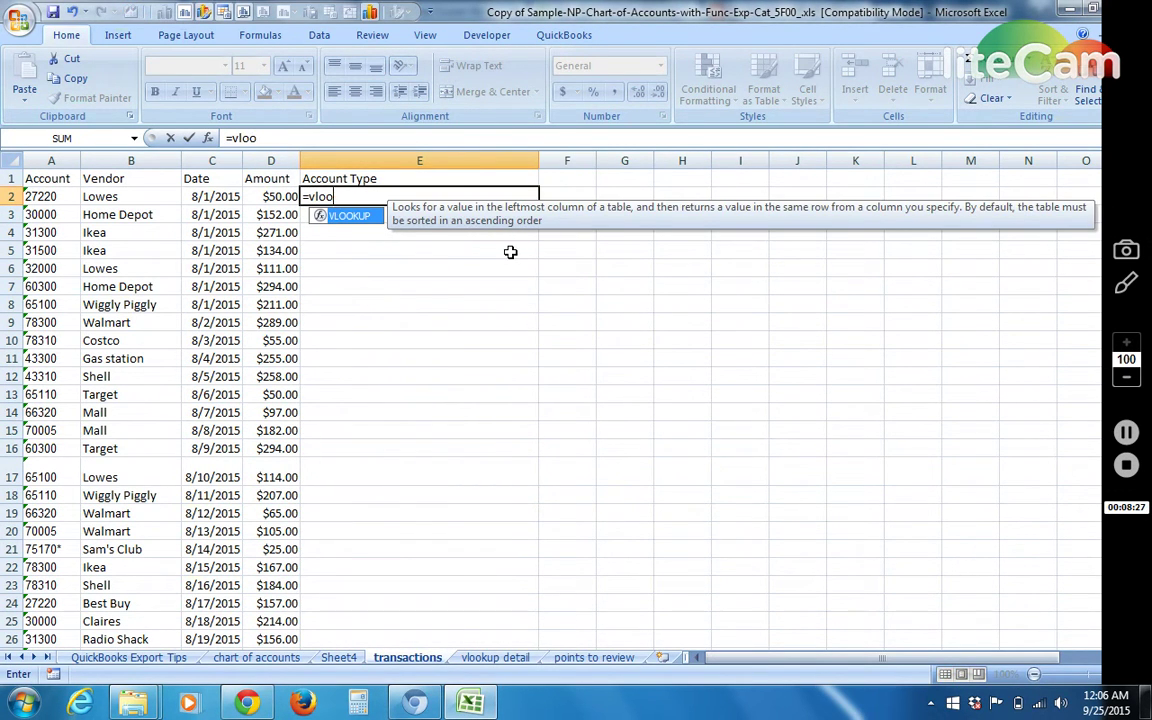
{"action": "type", "text": "kup("}
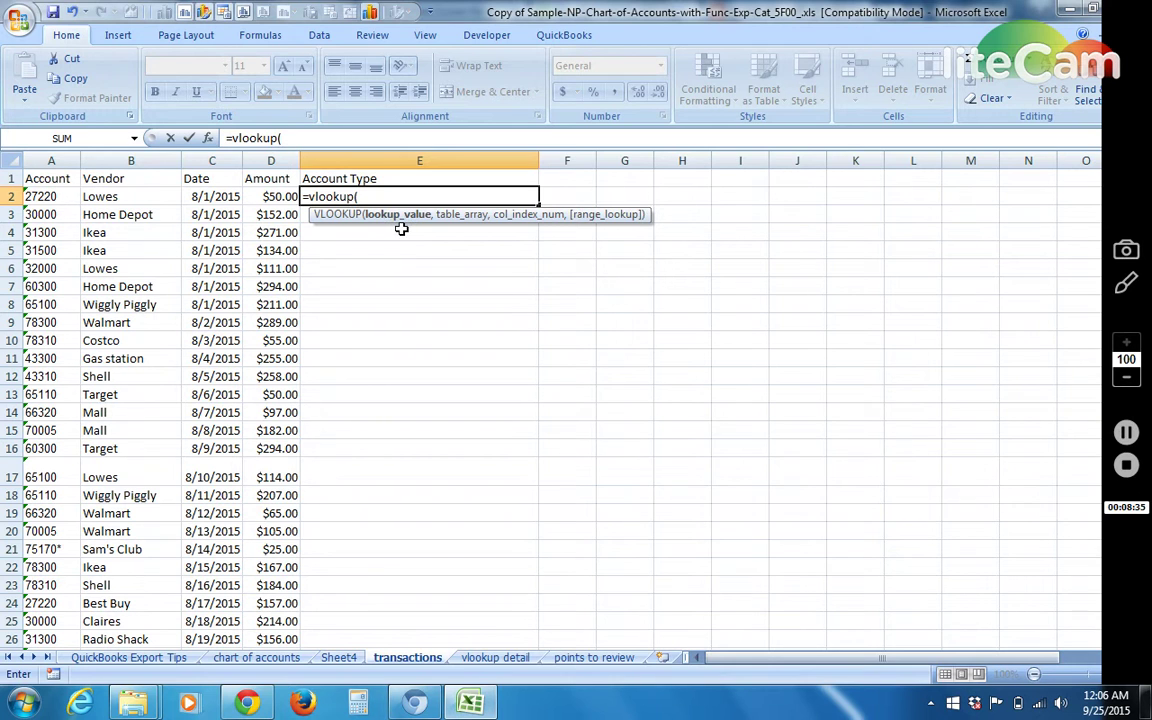
{"action": "left_click", "coordinate": [53, 197]}
{"action": "type", "text": ","}
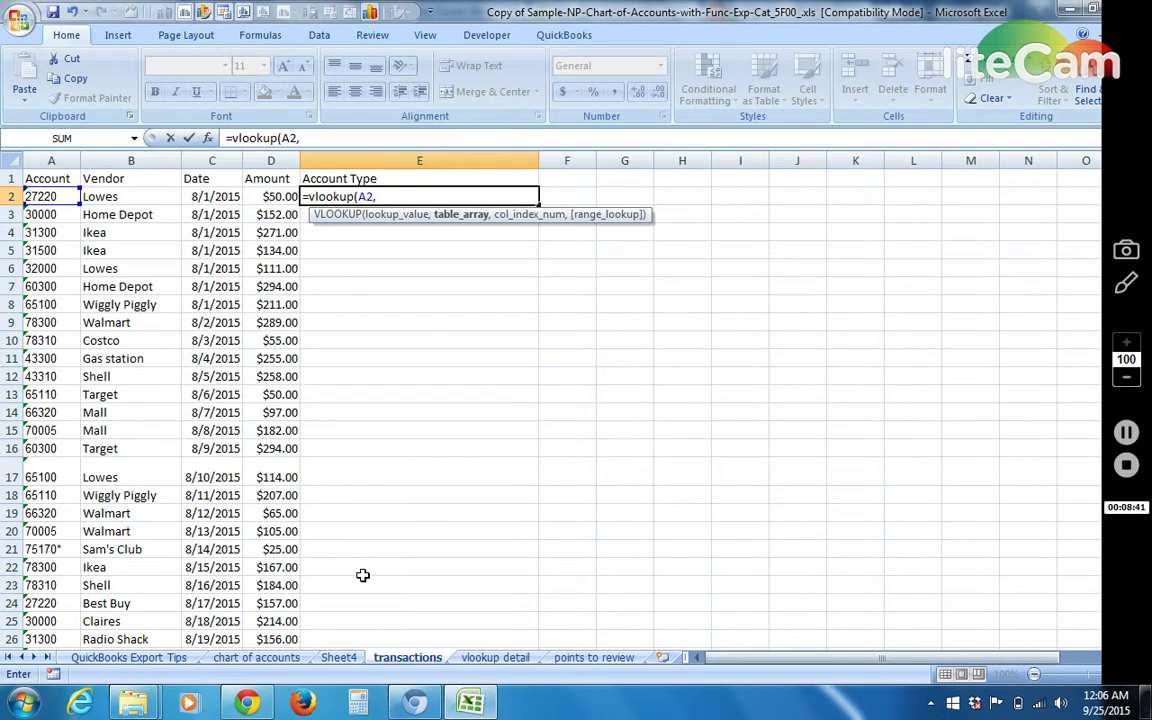
Set the formula's table array to columns C:E of the chart of accounts sheet
{"action": "left_click", "coordinate": [256, 657]}
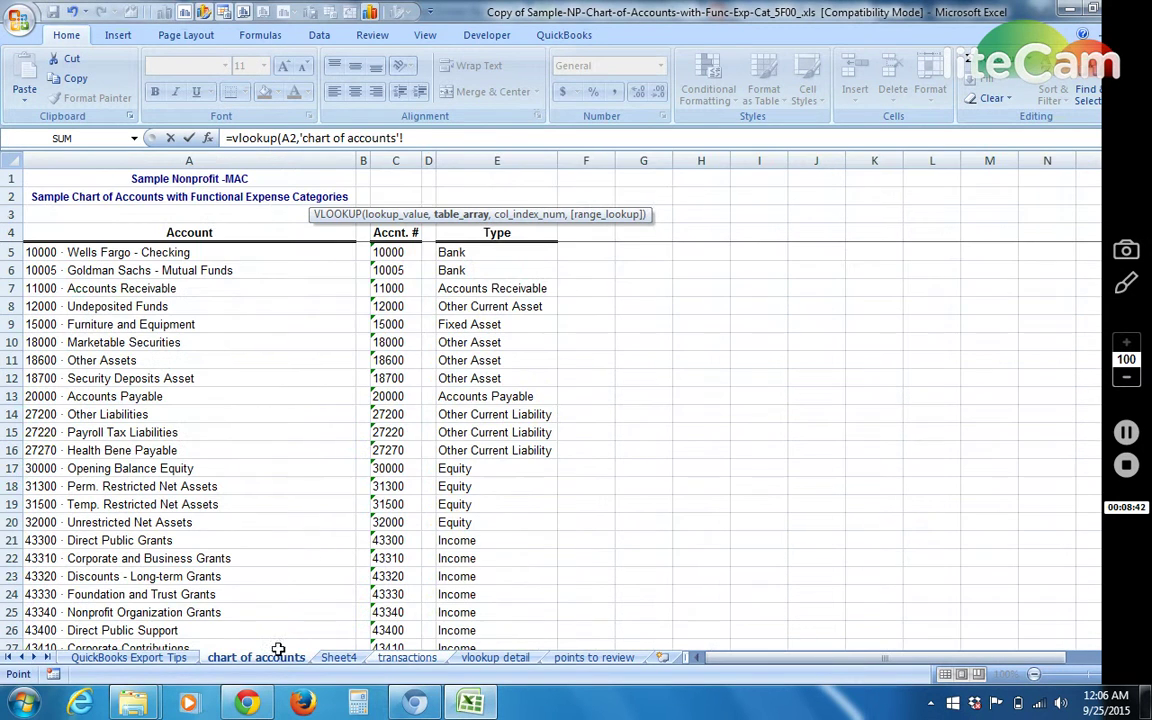
{"action": "left_click", "coordinate": [400, 160]}
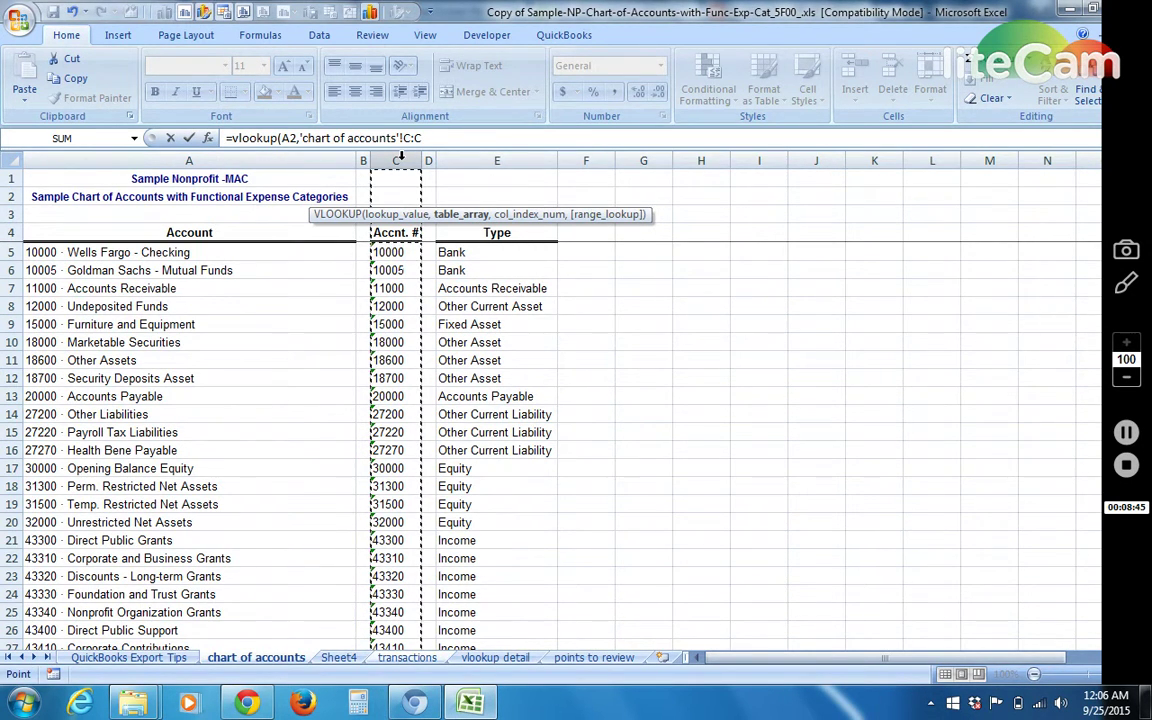
{"action": "left_click_drag", "start_coordinate": [403, 158], "coordinate": [534, 148]}
{"action": "type", "text": ","}
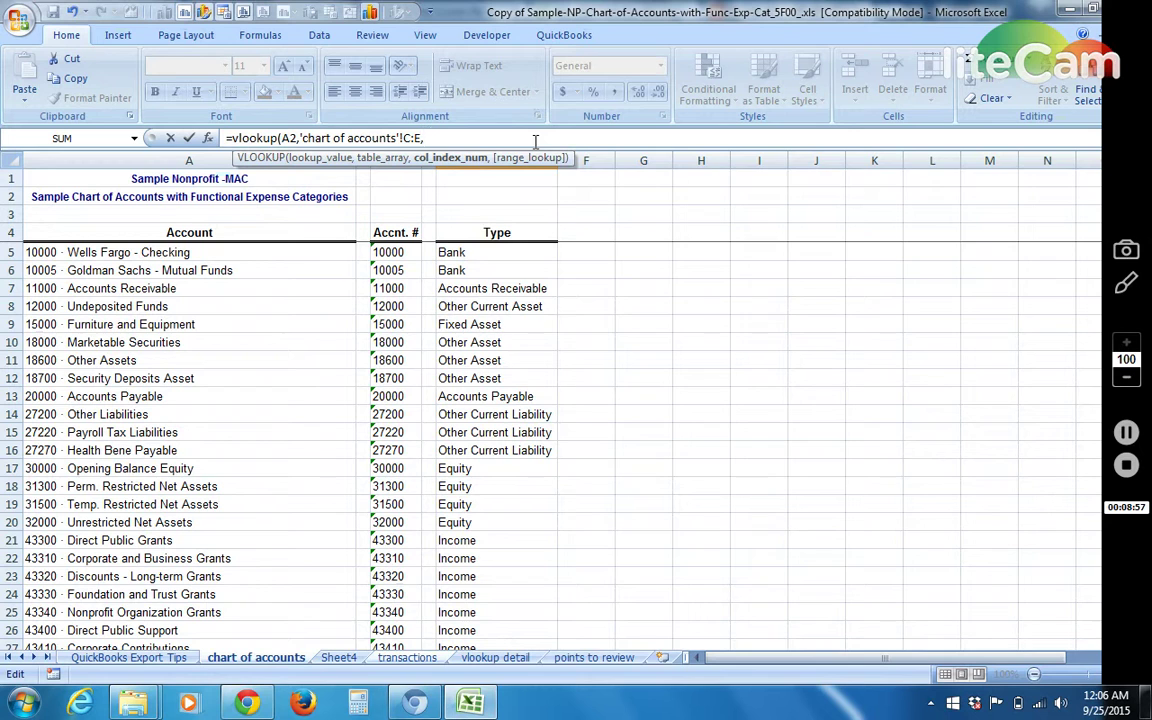
Finish the VLOOKUP with column index 3 and range lookup FALSE, and enter it in the cell
{"action": "type", "text": "3,false"}
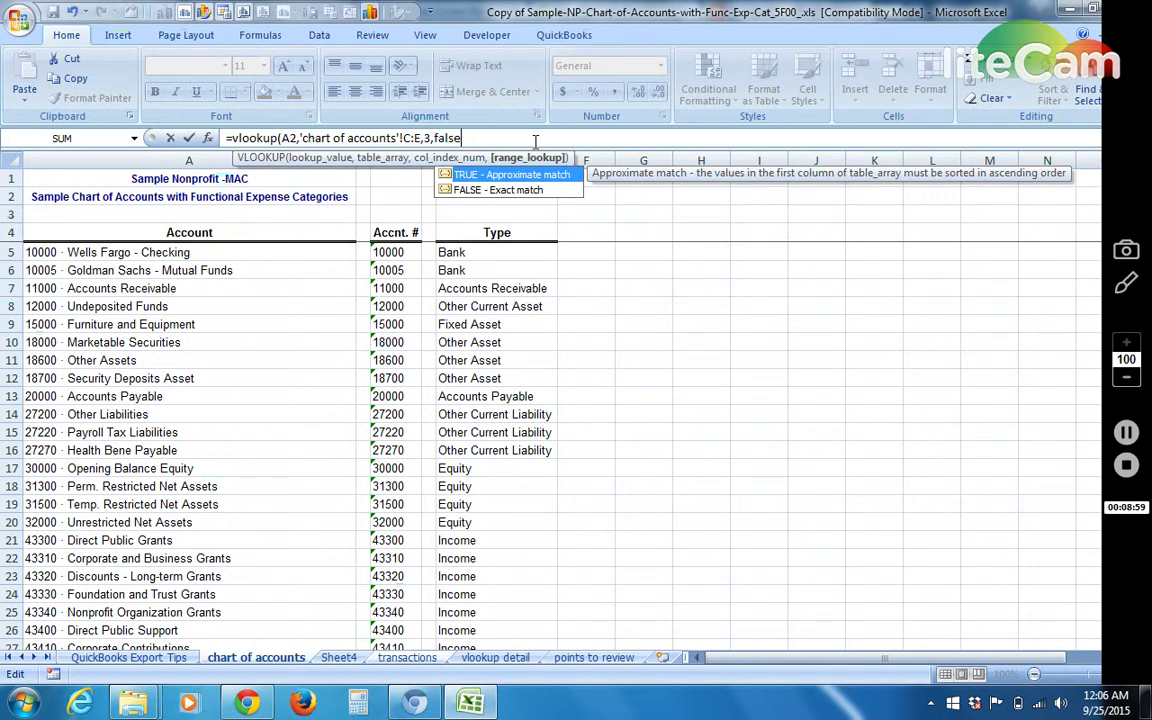
{"action": "type", "text": ")"}
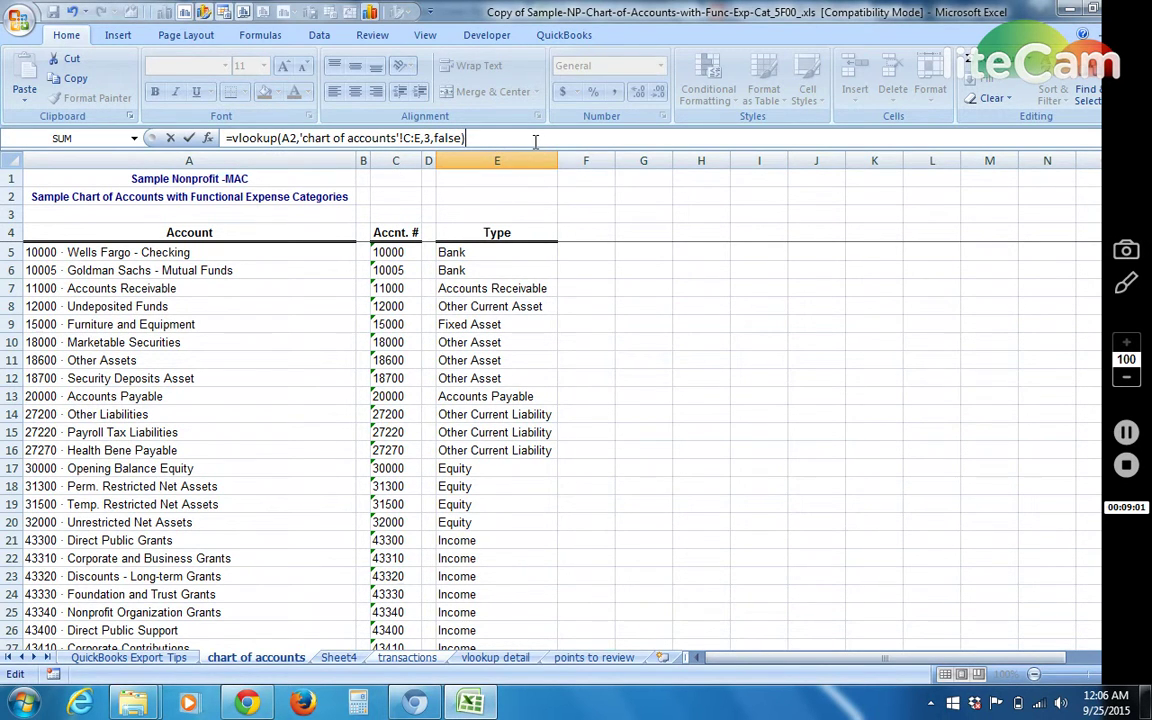
{"action": "key", "text": "Return"}
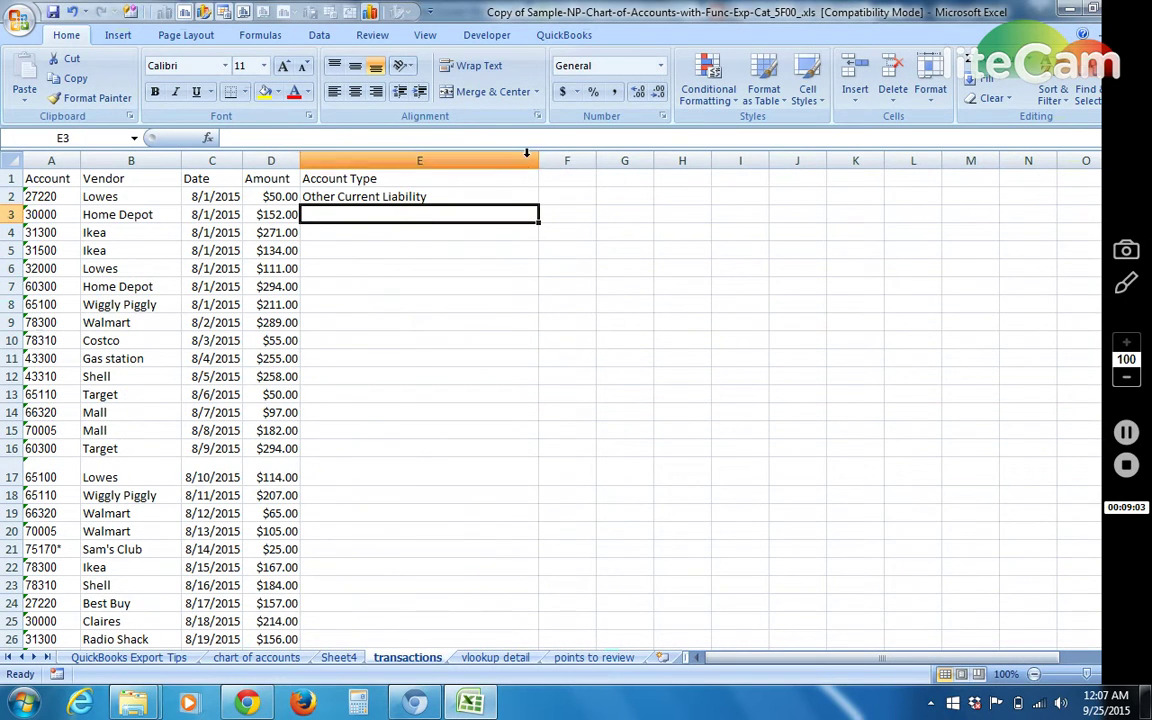
Copy the VLOOKUP formula from E2 down the Account Type column to the last transaction row
{"action": "left_click", "coordinate": [534, 198]}
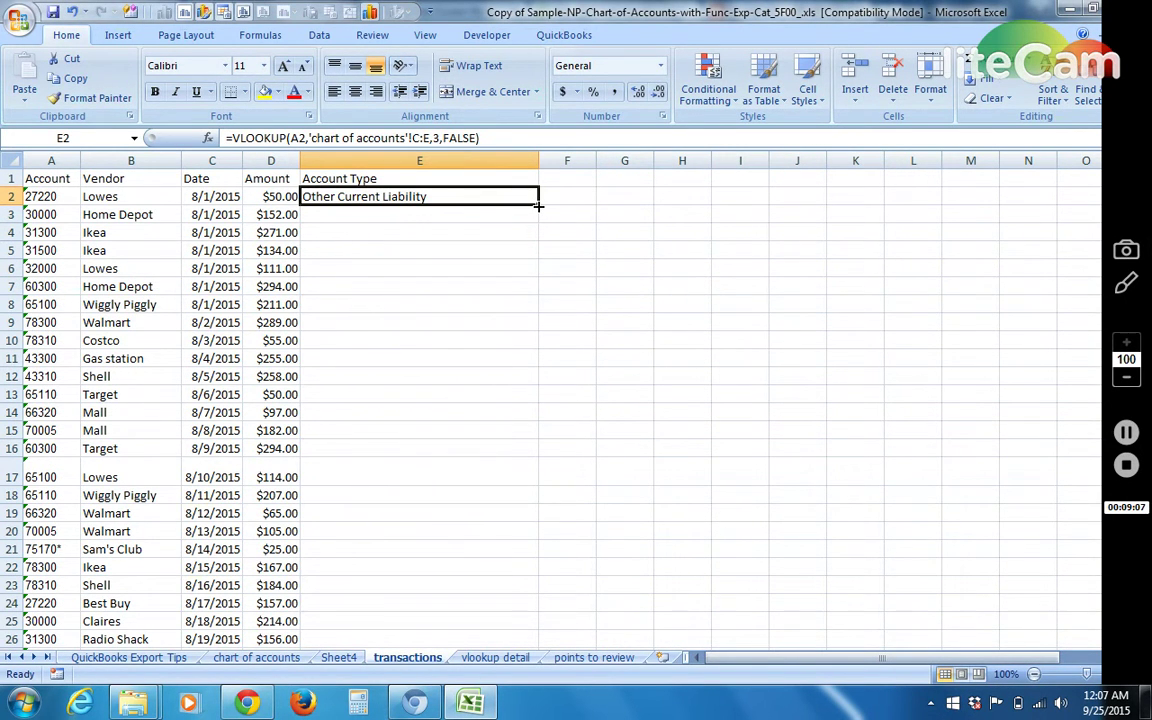
{"action": "double_click", "coordinate": [537, 205]}
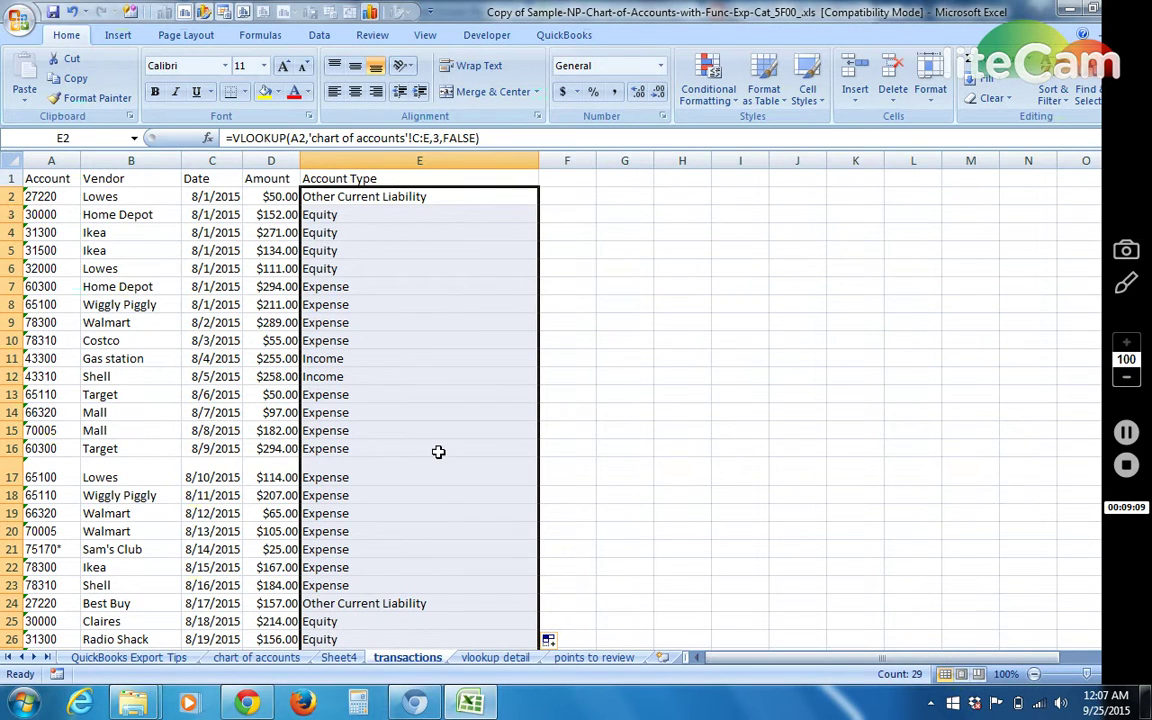
{"action": "left_click", "coordinate": [558, 394]}
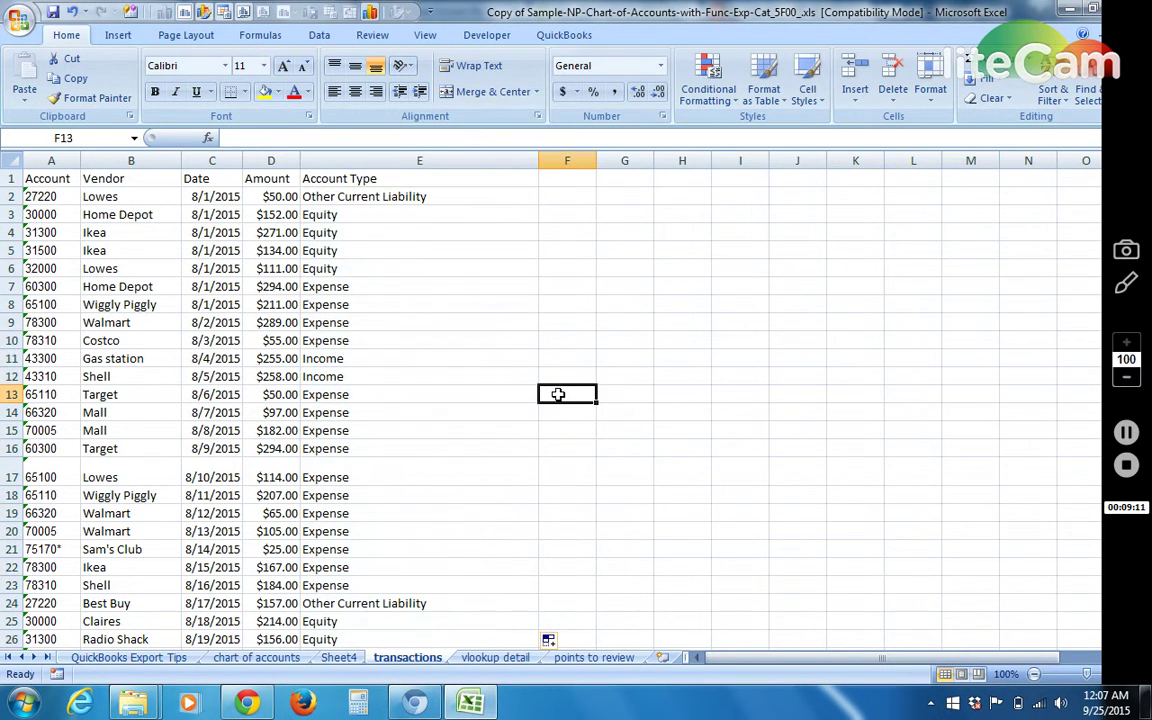